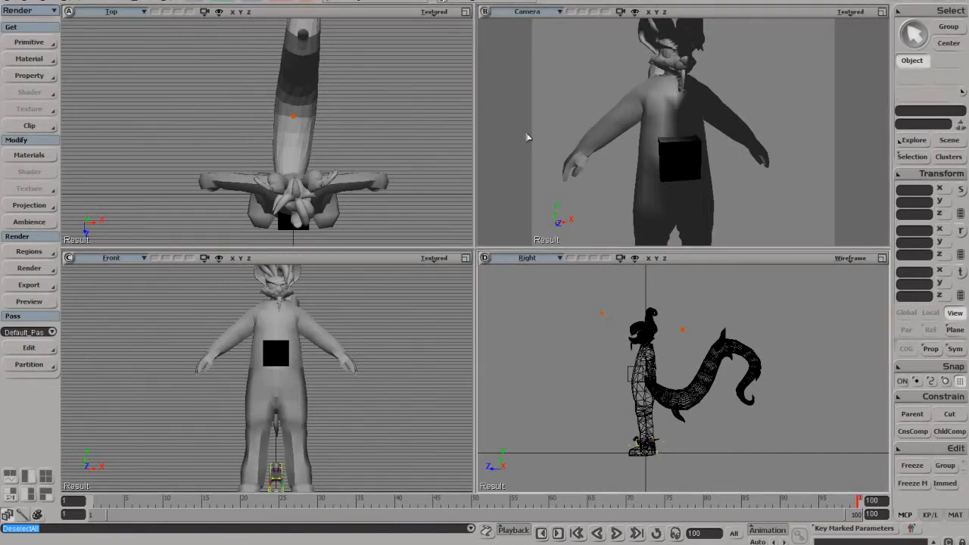
Examine the character model and the cube in front of it from the front and side.
middle_click_drag(618, 120, 575, 113)
middle_click_drag(364, 133, 350, 155)
middle_click_drag(522, 147, 633, 159)
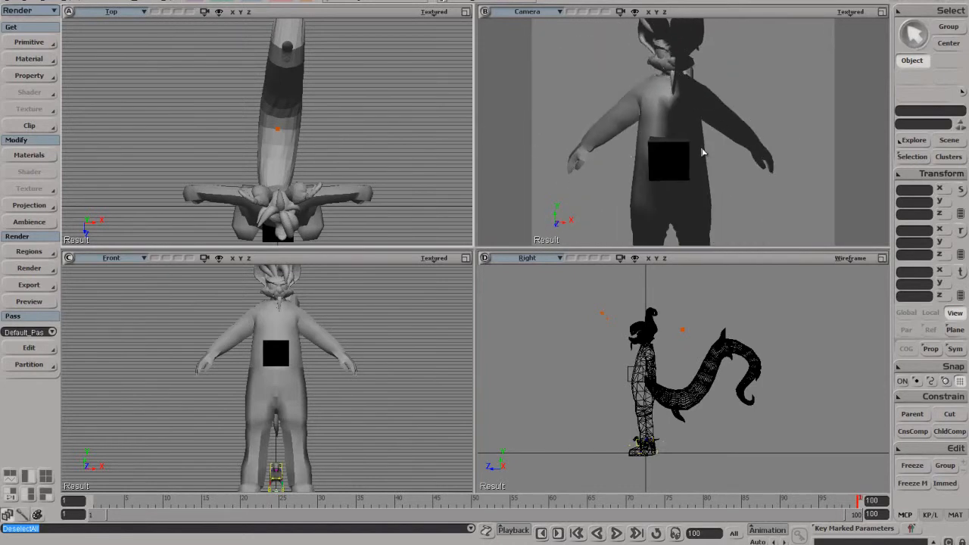
middle_click_drag(651, 158, 903, 140)
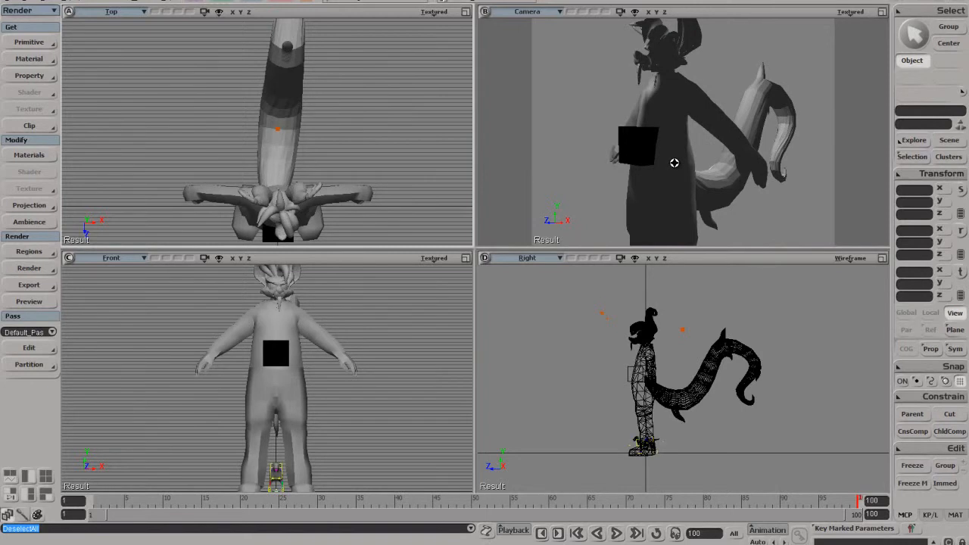
middle_click_drag(664, 135, 684, 134)
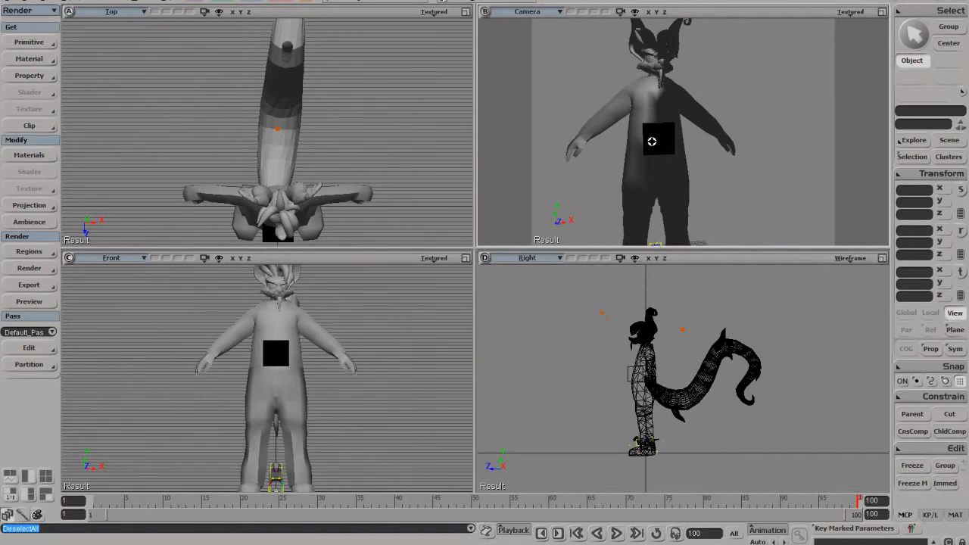
mouse_move(656, 130)
middle_mouse_down()
mouse_move(649, 123)
mouse_move(650, 186)
mouse_move(638, 83)
mouse_move(654, 187)
mouse_move(664, 97)
mouse_move(646, 199)
mouse_move(651, 138)
mouse_move(666, 135)
middle_mouse_up()
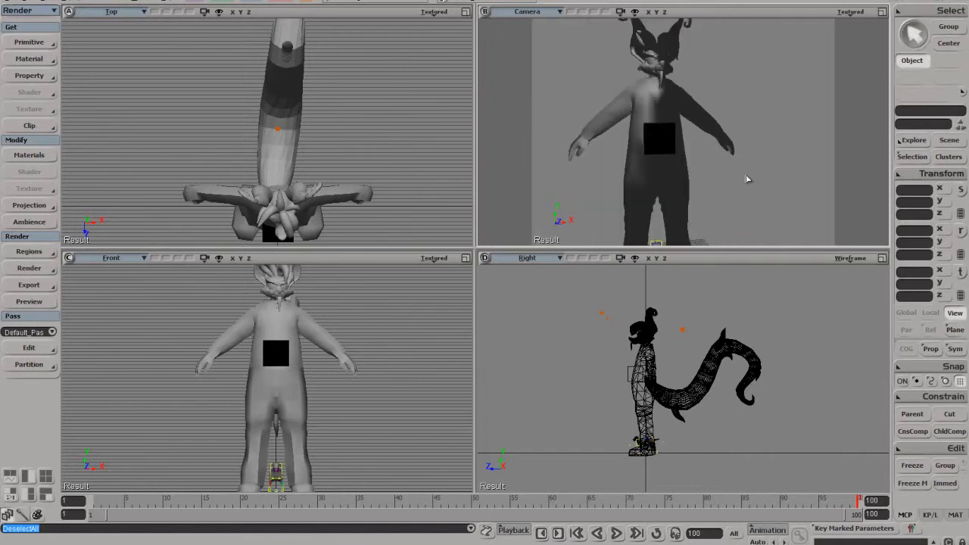
middle_click_drag(755, 156, 659, 159)
Select a patch of adjoining polygons in the centre of the body mesh's chest.
left_click(614, 102)
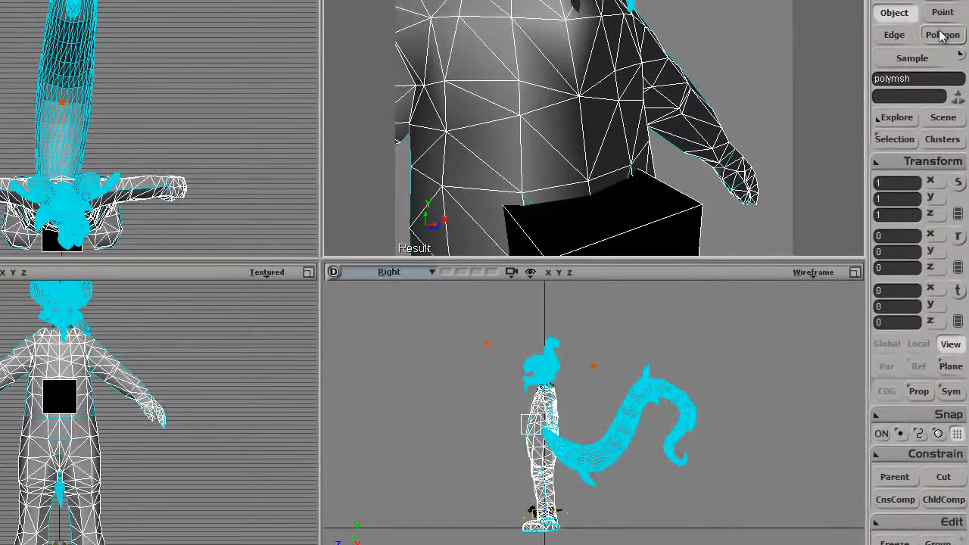
left_click(942, 40)
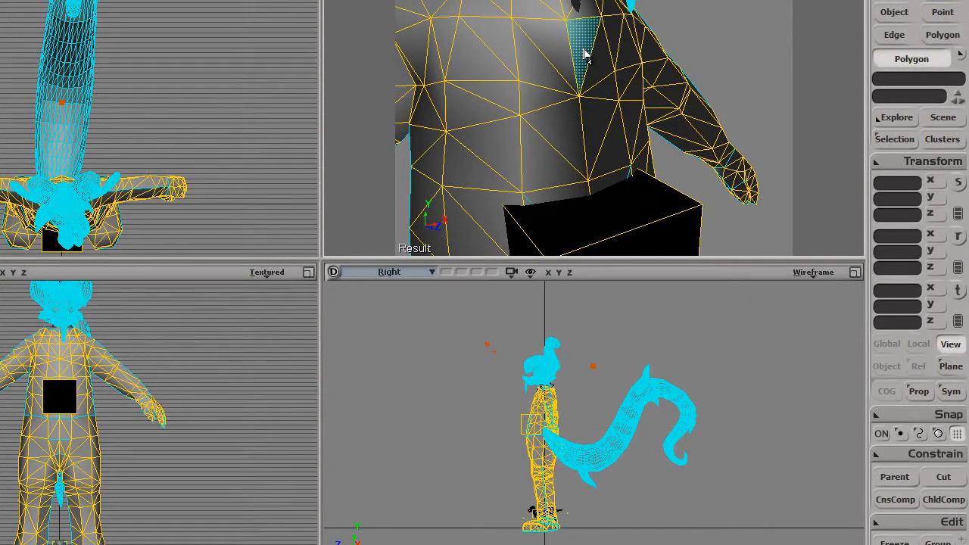
left_click(584, 54)
left_click_drag(541, 110, 558, 117, "ctrl")
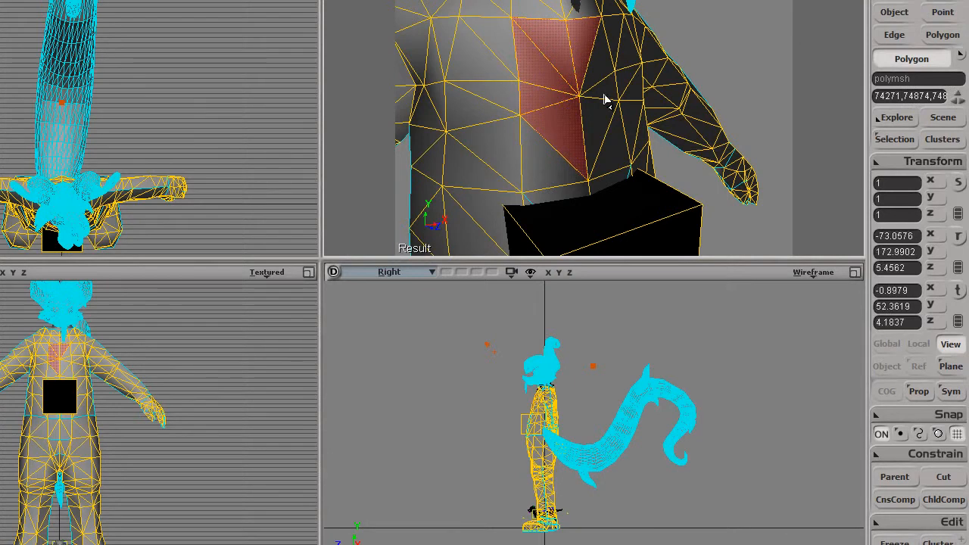
left_click(600, 91, "ctrl")
left_click(598, 115, "ctrl")
left_click(599, 54, "ctrl")
Bring up the translate, scale and rotate manipulators in turn on the selected chest polygons.
left_click(957, 291)
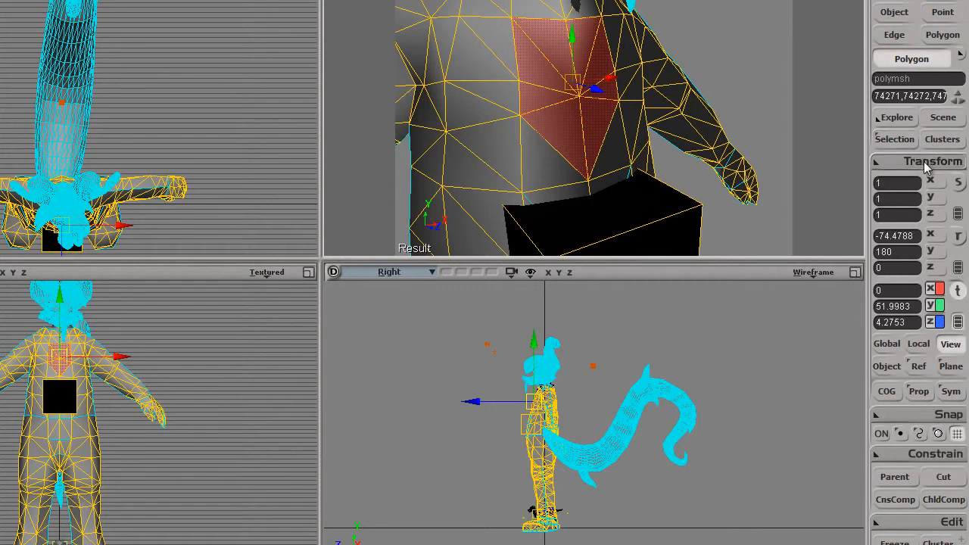
left_click(958, 183)
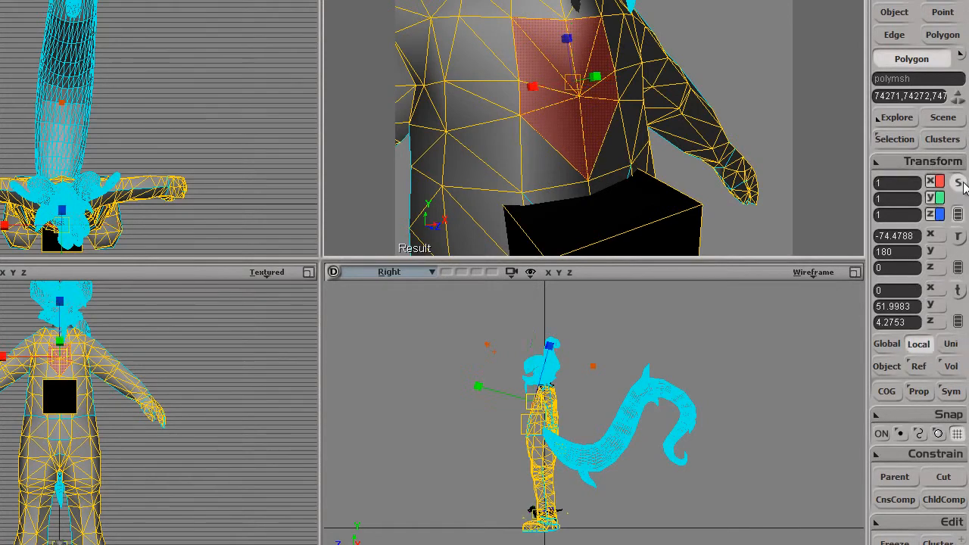
key("s")
right_click_drag(588, 92, 585, 96)
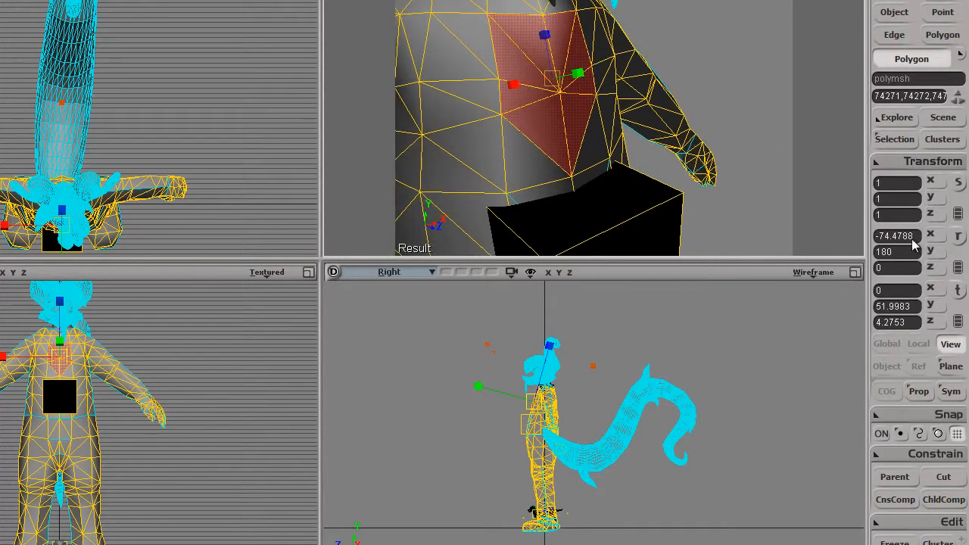
left_click(959, 237)
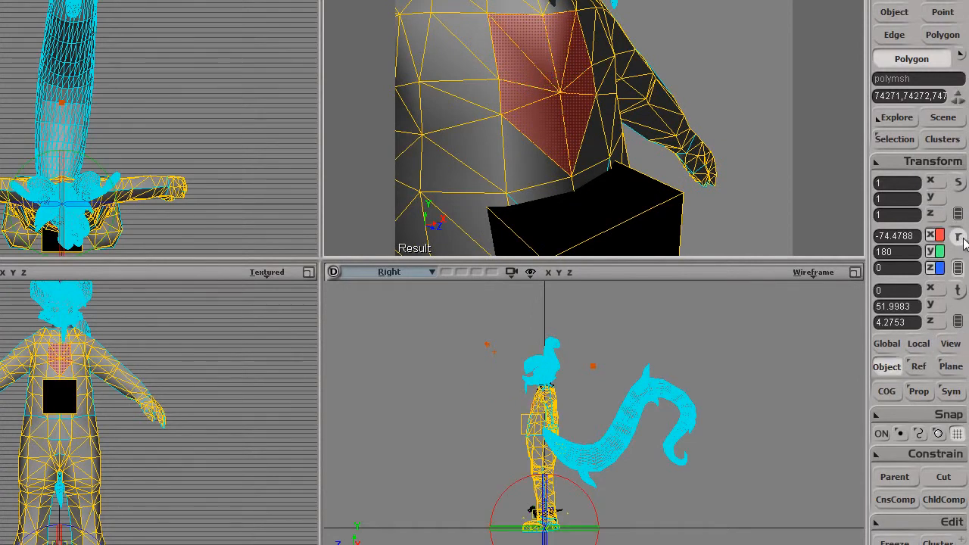
Move the selected chest polygons forward along Z by about 2.33 units.
left_click(958, 292)
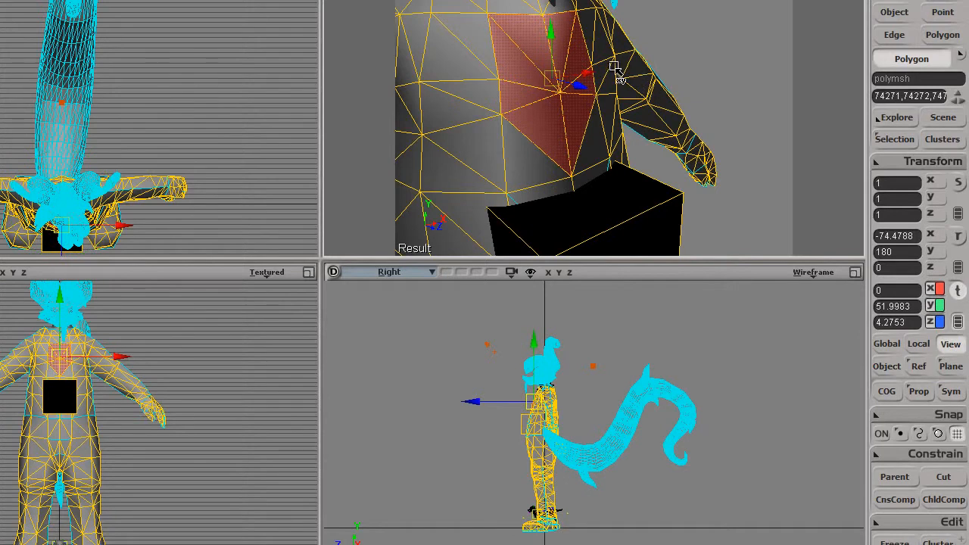
key("s")
right_click_drag(588, 100, 595, 99)
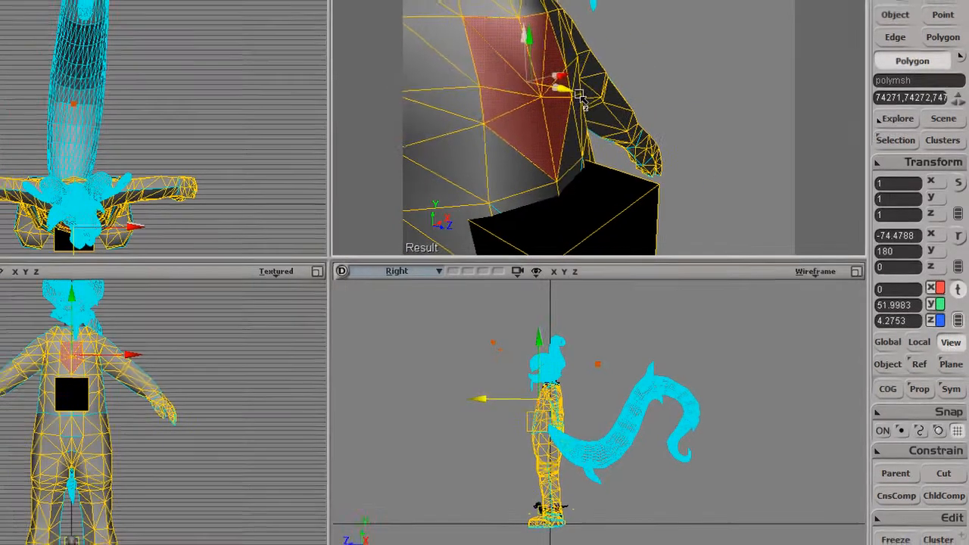
left_click_drag(566, 89, 591, 97)
key("s")
right_click_drag(588, 100, 550, 119)
right_click_drag(650, 142, 731, 109)
key("v")
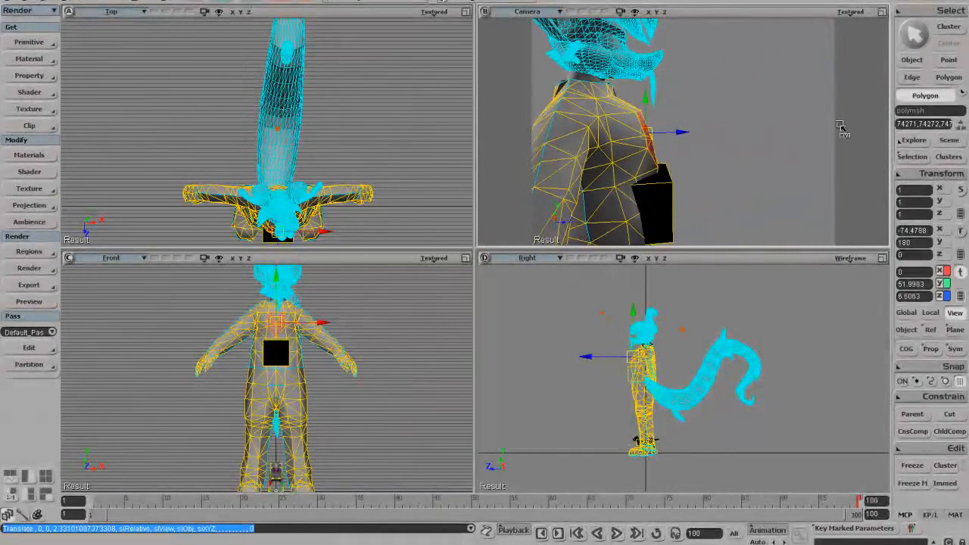
Select a single point beside the raised chest area of the body mesh and pull it forward along Z.
key("space")
key("s")
right_click_drag(746, 121, 661, 108)
middle_click_drag(660, 107, 656, 115)
left_click_drag(655, 115, 689, 154)
left_click(664, 113)
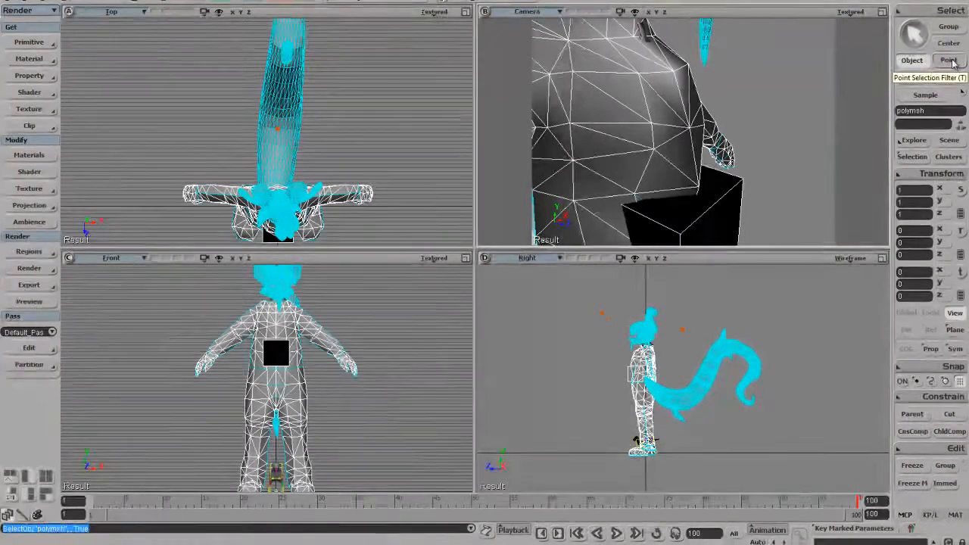
left_click(948, 60)
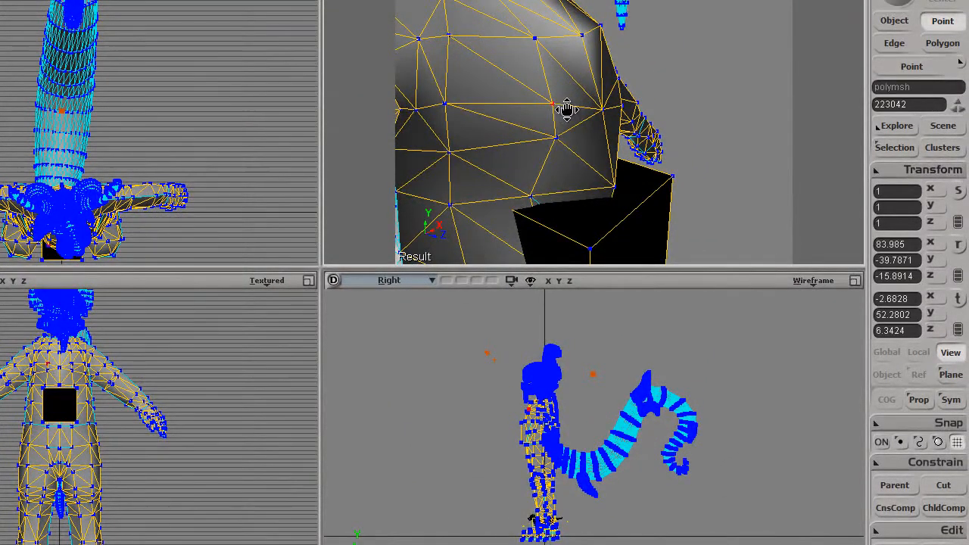
left_click_drag(558, 104, 583, 126)
right_click_drag(583, 125, 570, 127)
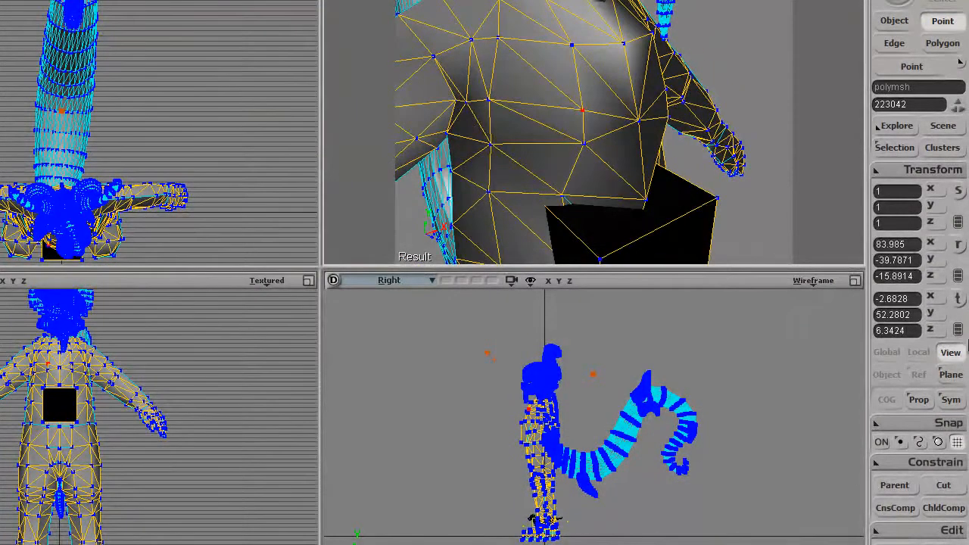
left_click(958, 300)
right_click_drag(681, 161, 616, 163)
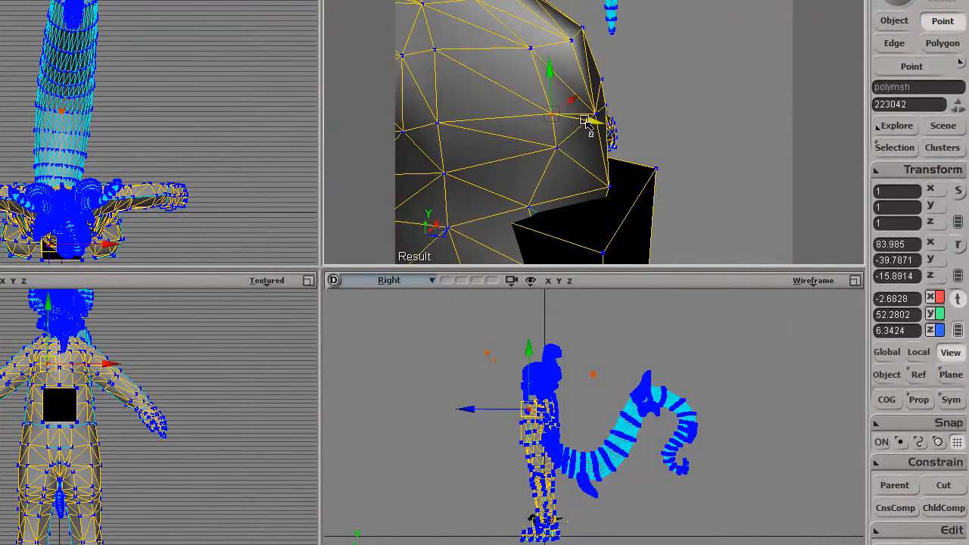
mouse_move(616, 123)
left_mouse_down()
mouse_move(644, 132)
mouse_move(625, 140)
left_mouse_up()
right_click_drag(624, 140, 571, 108)
Select an edge on the other side of the body mesh's chest and move it outward along X to about 4.8.
key("space")
left_click(790, 26)
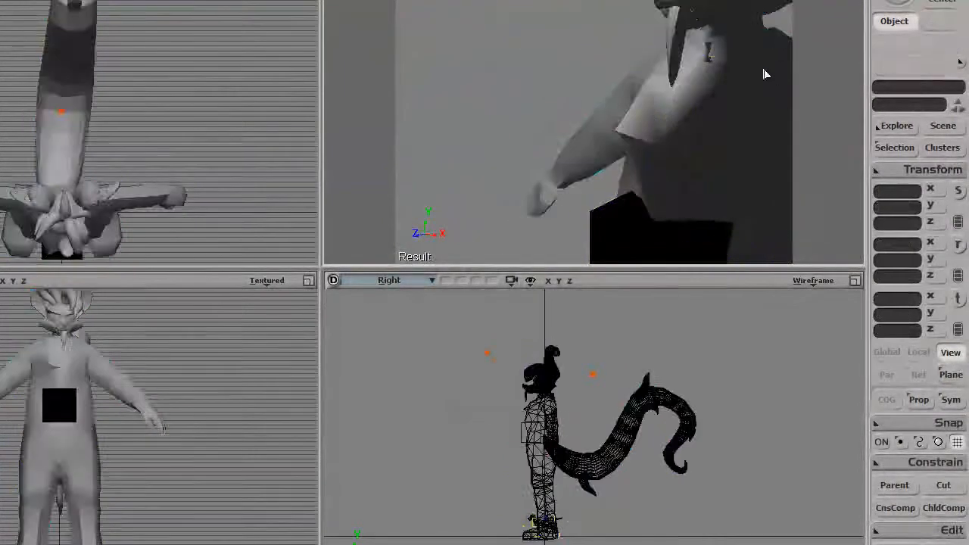
left_click(761, 65)
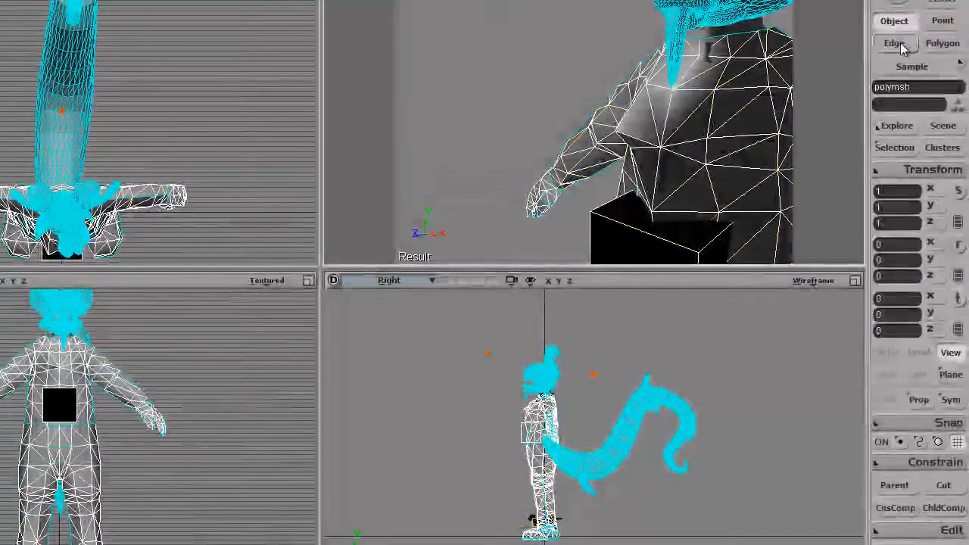
left_click(885, 43)
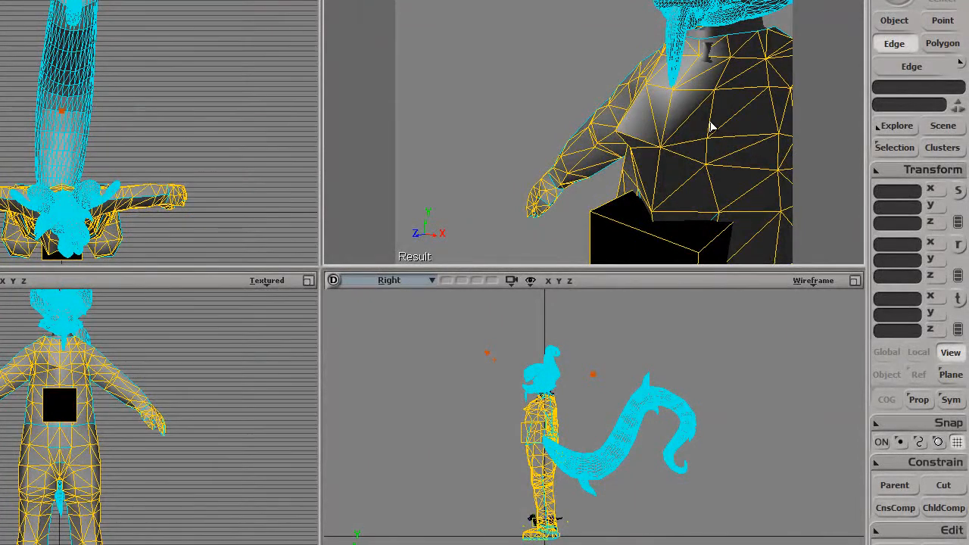
right_click_drag(648, 166, 745, 155)
left_click(960, 305)
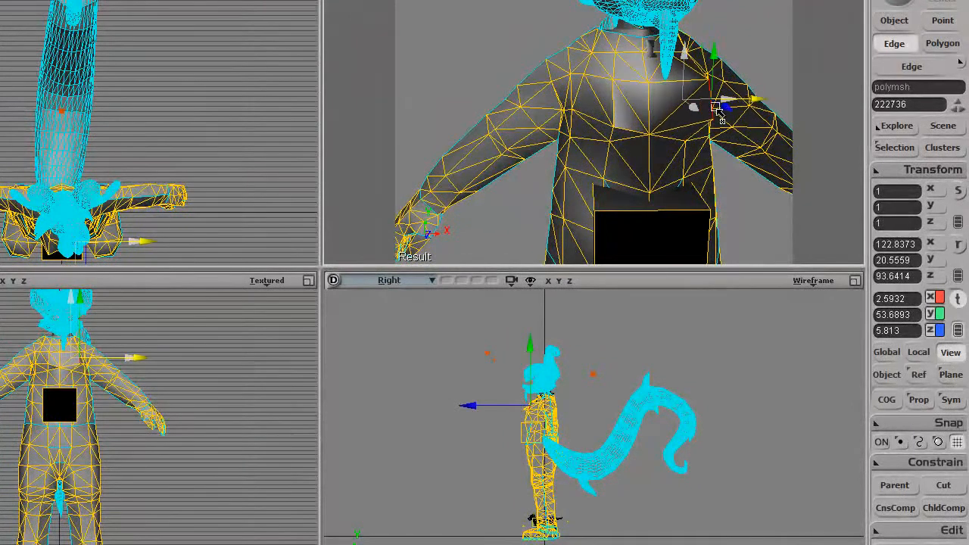
right_click_drag(679, 112, 721, 126)
key("ctrl+z")
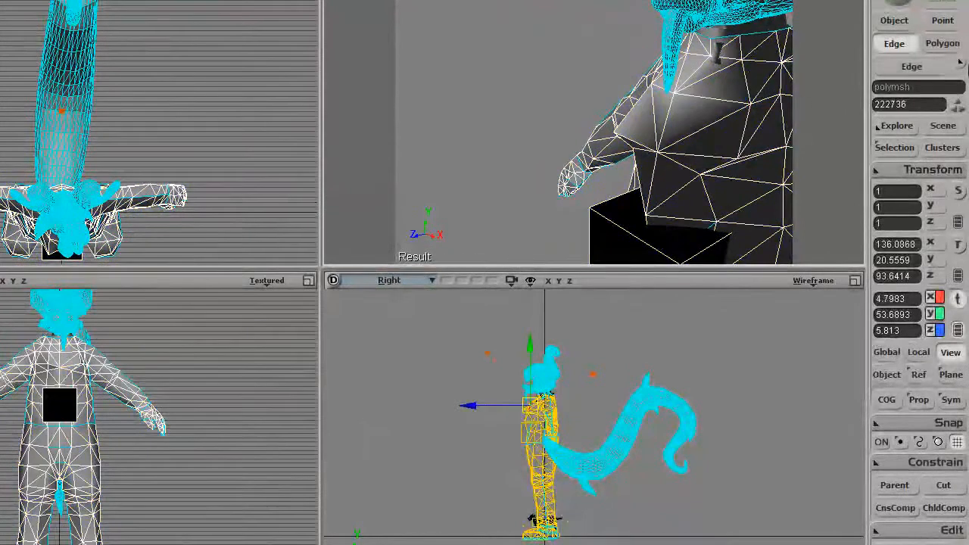
Pull the selected chest polygons of the body mesh forward along Z to about 11.67.
left_click(950, 47)
left_click(721, 126)
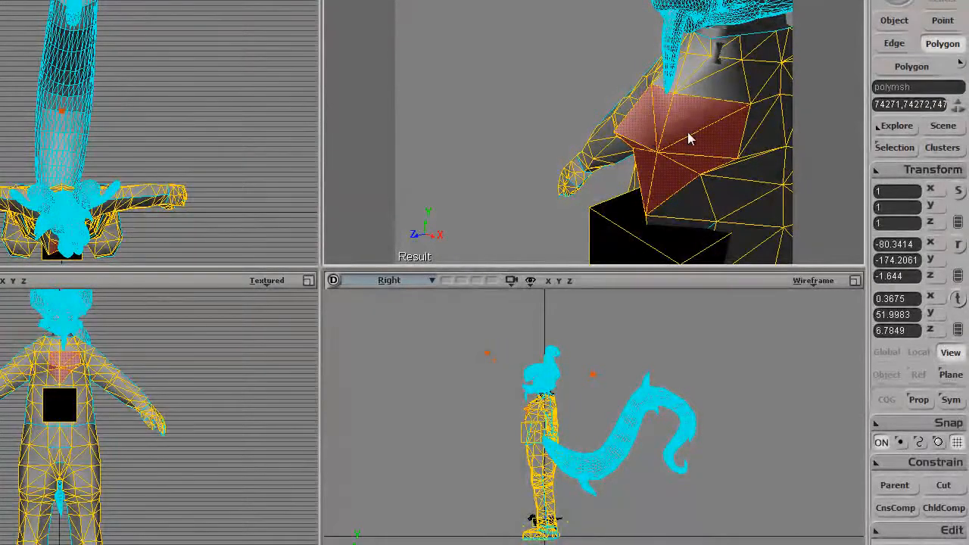
right_click_drag(726, 143, 829, 152)
left_click_drag(659, 131, 658, 133)
right_click_drag(659, 134, 635, 98)
right_click_drag(725, 94, 645, 151)
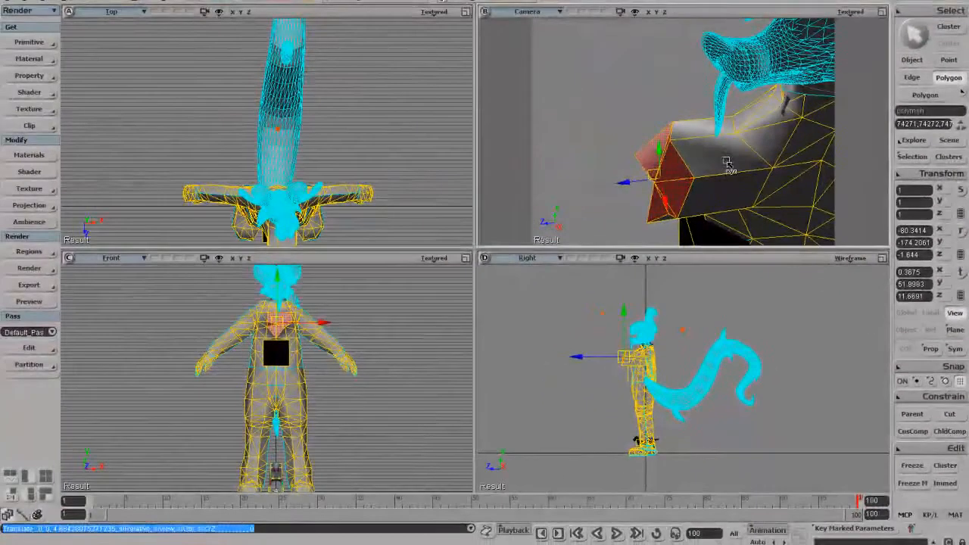
key("space")
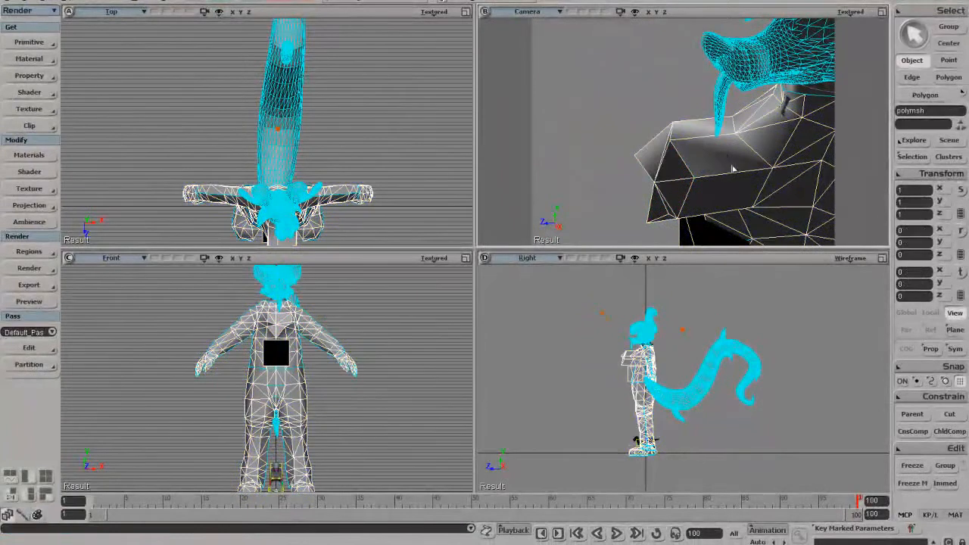
Add a polygon mesh cylinder and move it in front of the character to about Y 43.33 and Z 26.75.
right_click_drag(704, 145, 756, 133)
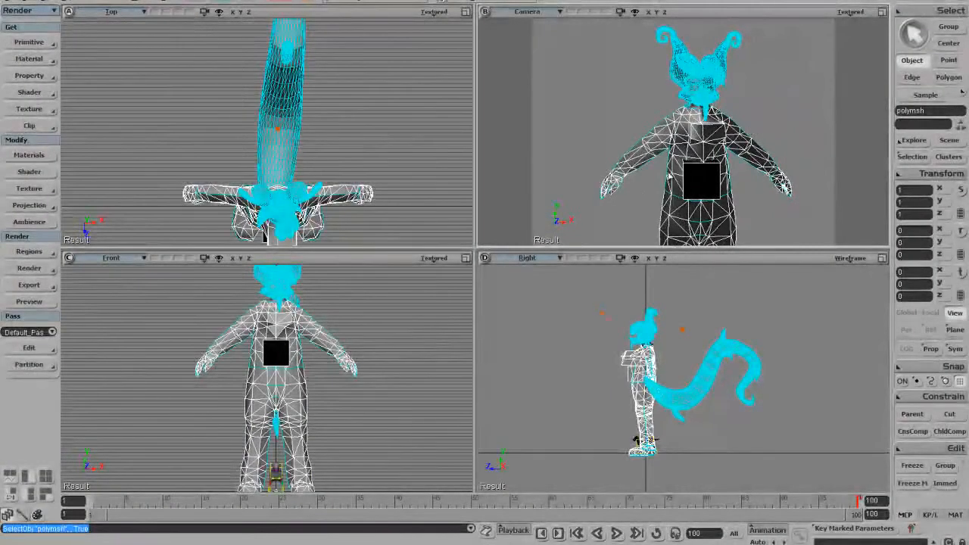
right_click_drag(644, 174, 680, 187)
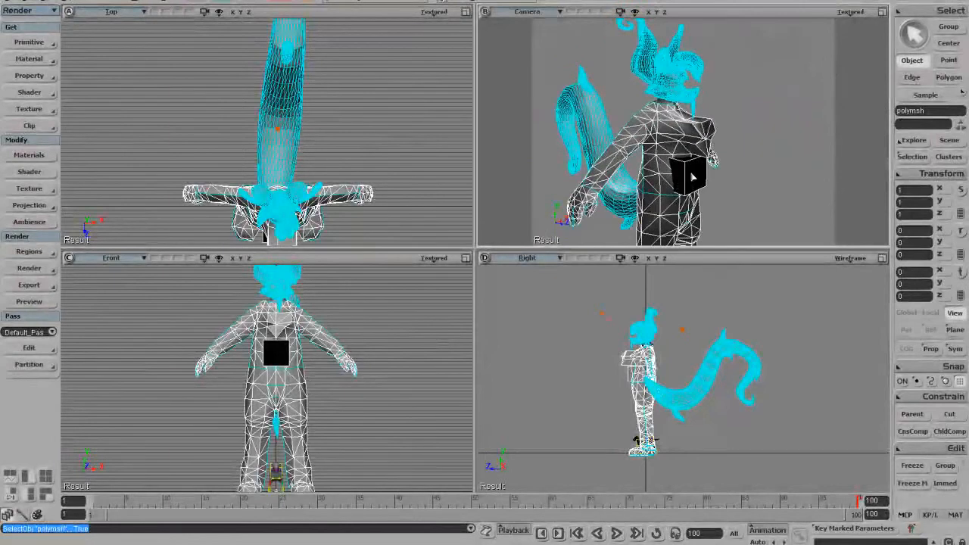
left_click(24, 44)
mouse_move(114, 66)
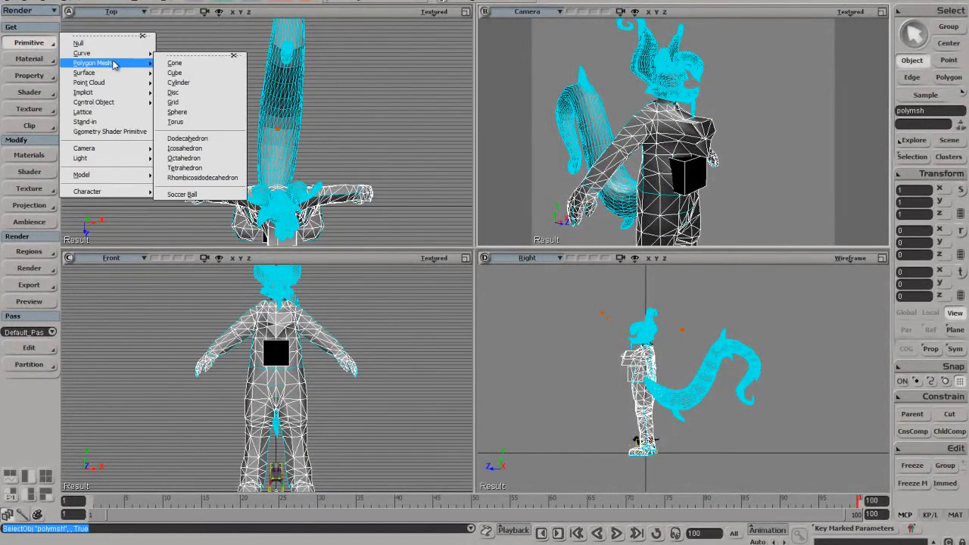
left_click(205, 83)
left_click_drag(656, 171, 654, 80)
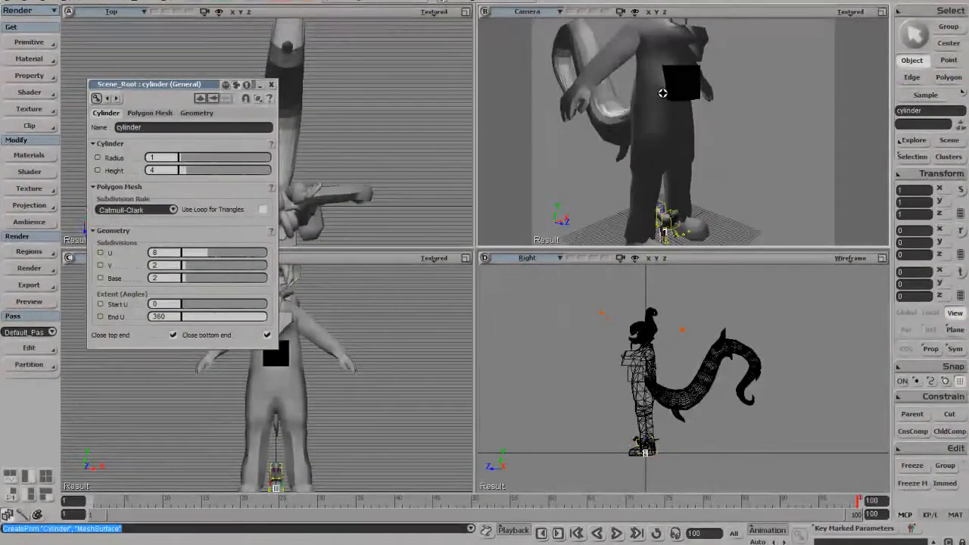
left_click(961, 272)
left_click_drag(668, 229, 728, 123)
Move the cylinder up and closer to the character, to about Y 58.3 and Z 16.85, and close its properties.
key("s")
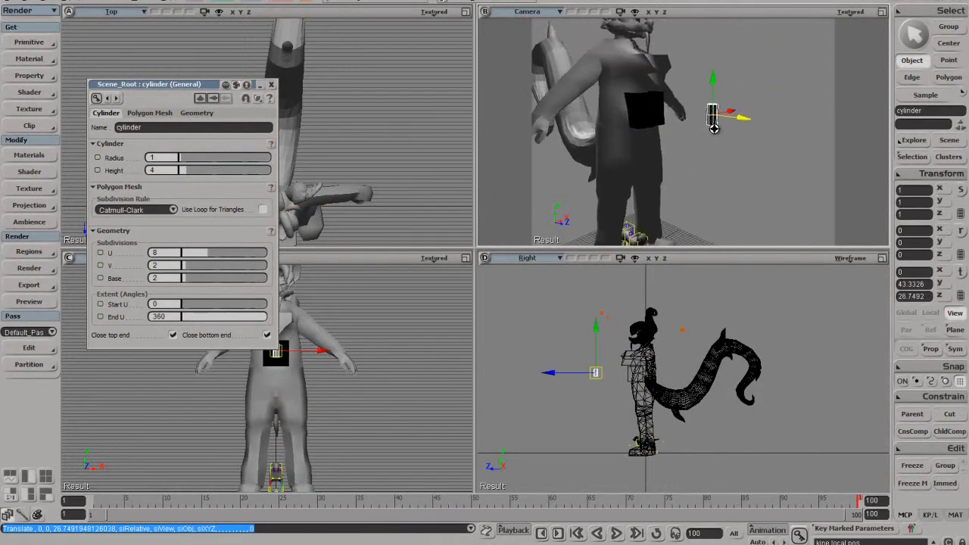
middle_click_drag(728, 122, 715, 127)
left_click_drag(716, 127, 692, 154)
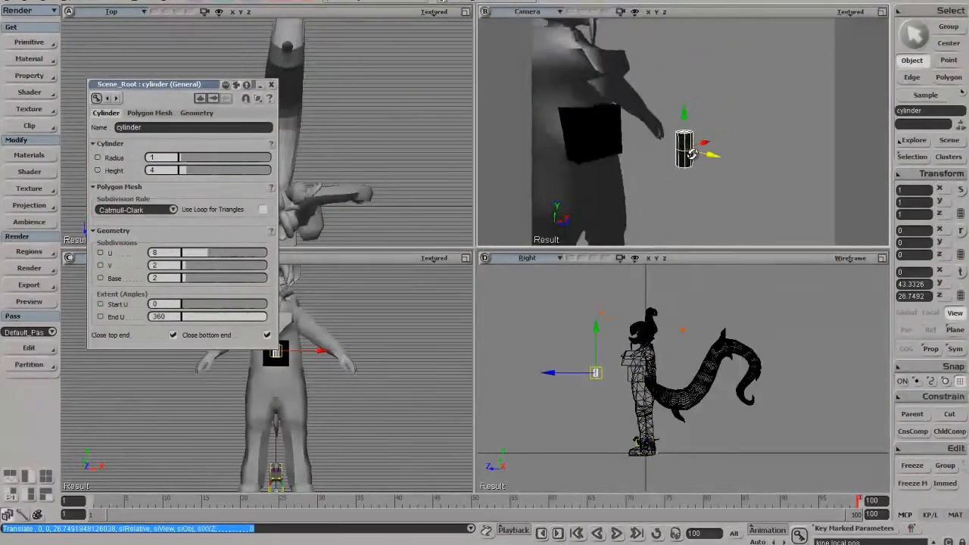
right_click_drag(691, 153, 704, 173)
left_click_drag(768, 192, 726, 79)
right_click_drag(727, 78, 710, 103)
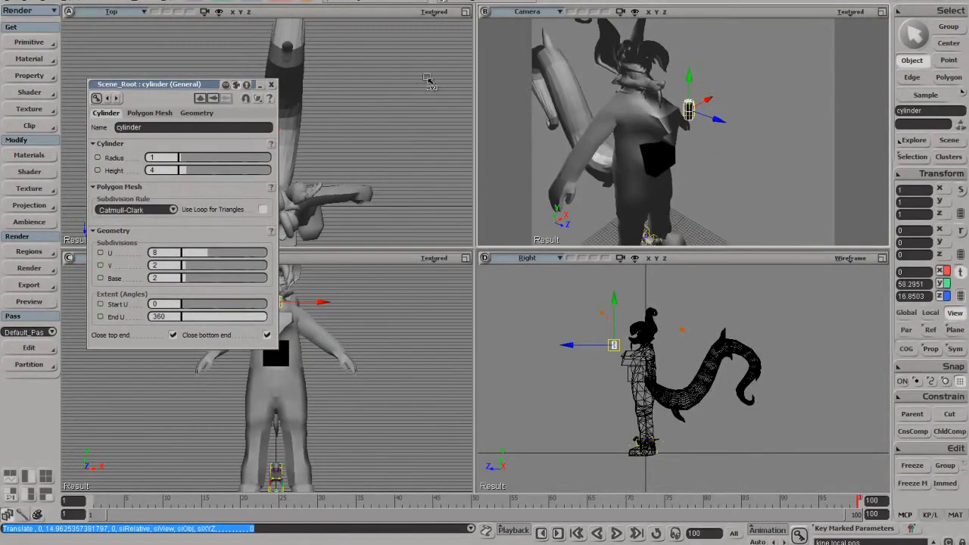
left_click(271, 84)
Add a polygon mesh sphere and move it in front of the body to about Y 47.33 and Z 22.22.
left_click(29, 42)
mouse_move(106, 63)
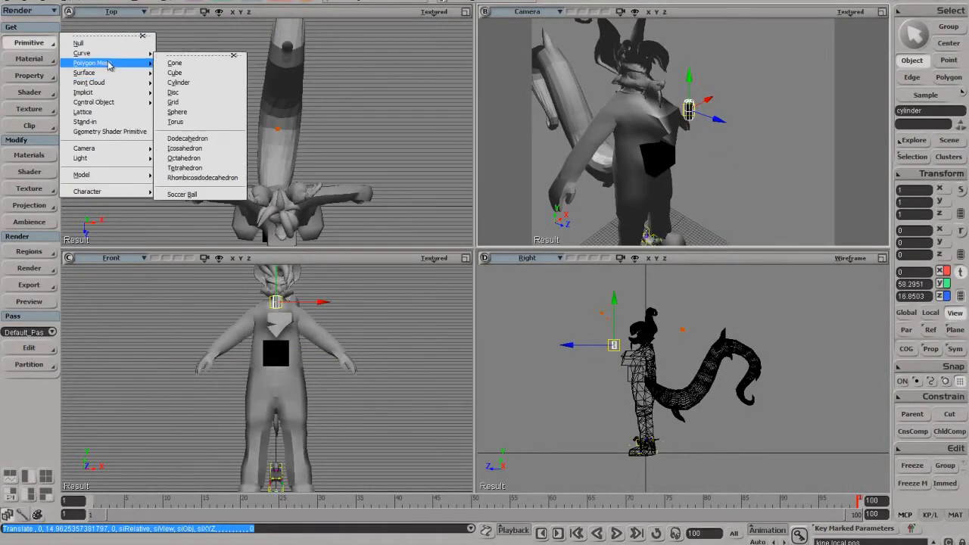
left_click(211, 119)
left_click_drag(647, 227, 736, 157)
key("s")
right_click_drag(737, 158, 745, 137)
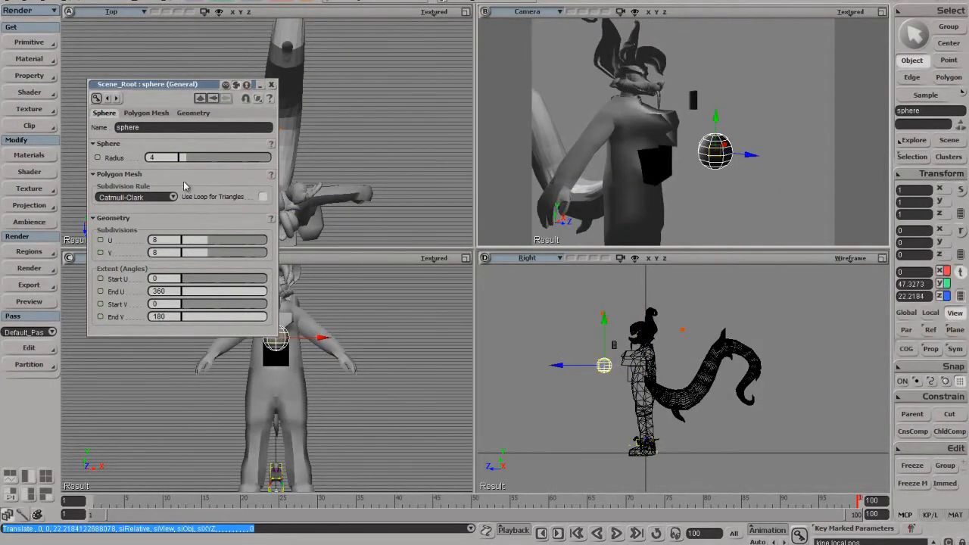
Try a very coarse sphere by lowering its subdivisions to U 1 and V 3.
left_click_drag(218, 240, 275, 256)
key("s")
right_click_drag(694, 179, 602, 168)
left_click_drag(602, 168, 625, 188)
middle_click_drag(625, 188, 640, 171)
right_click_drag(640, 171, 588, 158)
left_click_drag(219, 239, 191, 251)
key("s")
right_click_drag(659, 227, 636, 232)
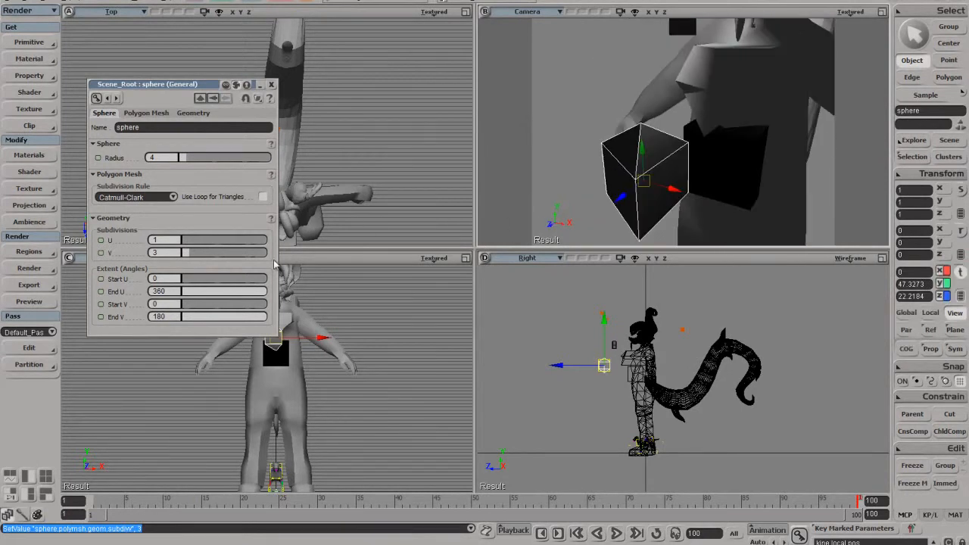
Set the sphere's subdivisions to U 6 and V 8 and close its properties.
left_click_drag(180, 239, 207, 254)
key("s")
right_click_drag(632, 203, 562, 218)
middle_click_drag(562, 219, 661, 188)
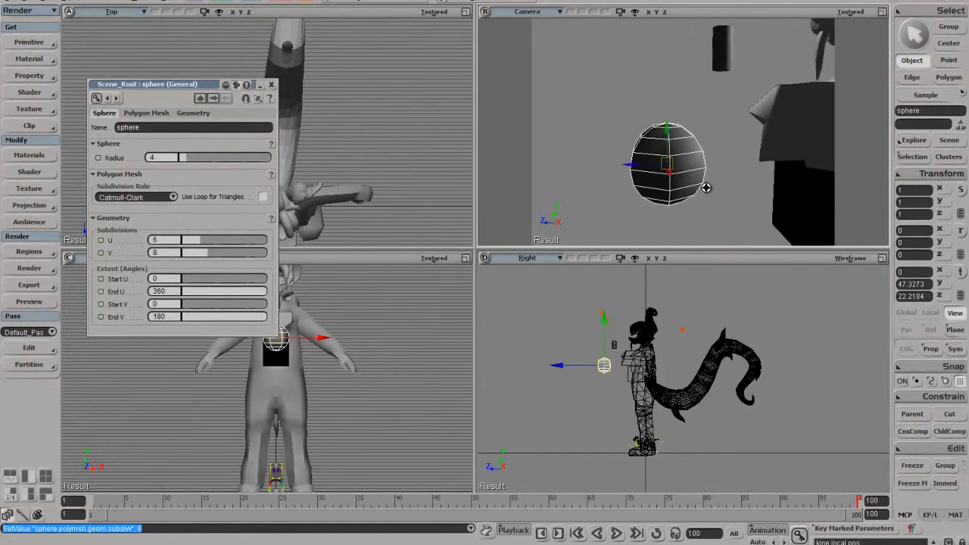
key("c")
left_click(270, 85)
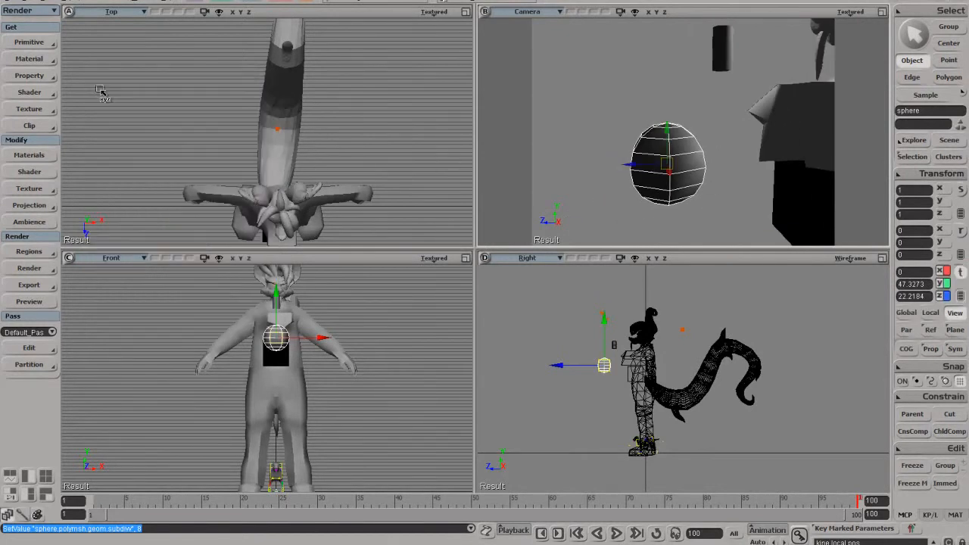
left_click(46, 44)
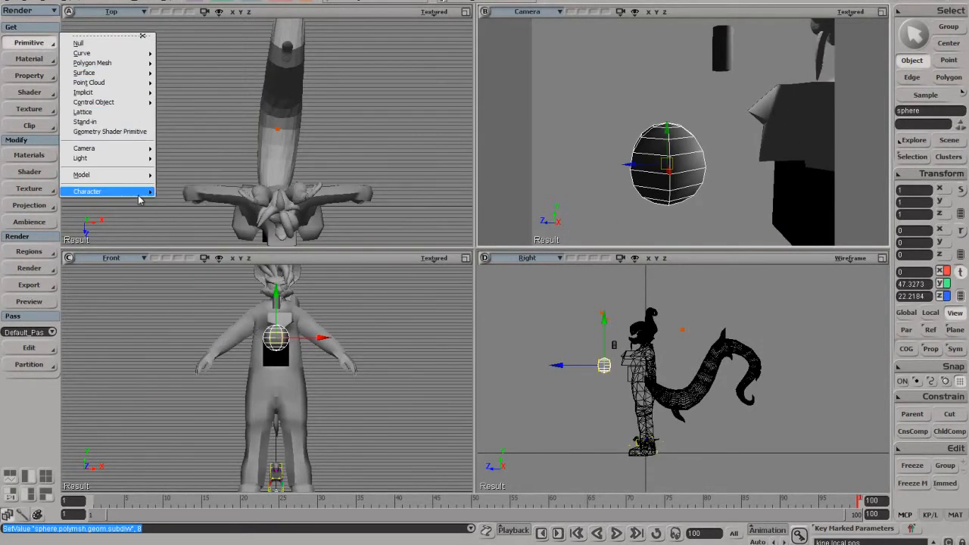
mouse_move(137, 200)
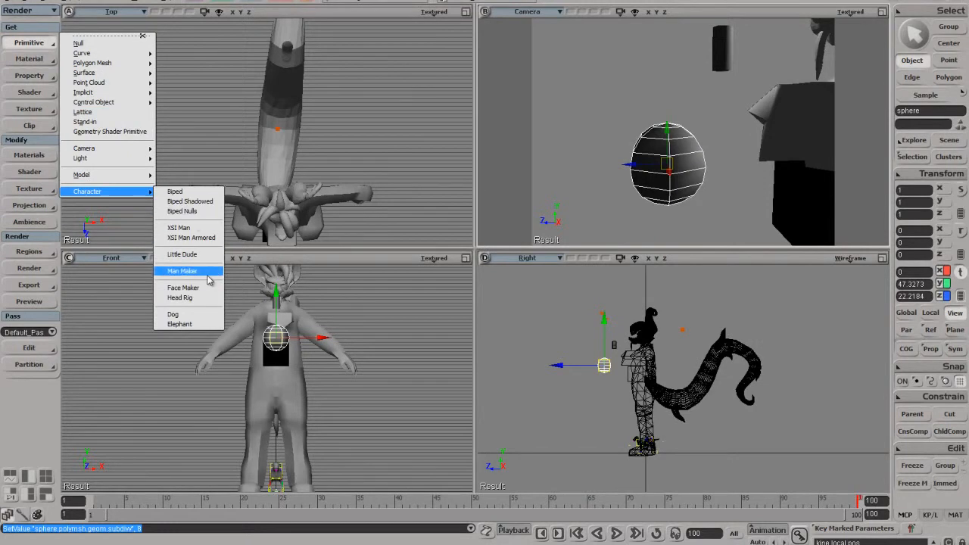
left_click(732, 200)
Select the chest control box of the small dog standing at the character's feet.
key("s")
left_click_drag(736, 226, 707, 84)
middle_click_drag(707, 133, 659, 173)
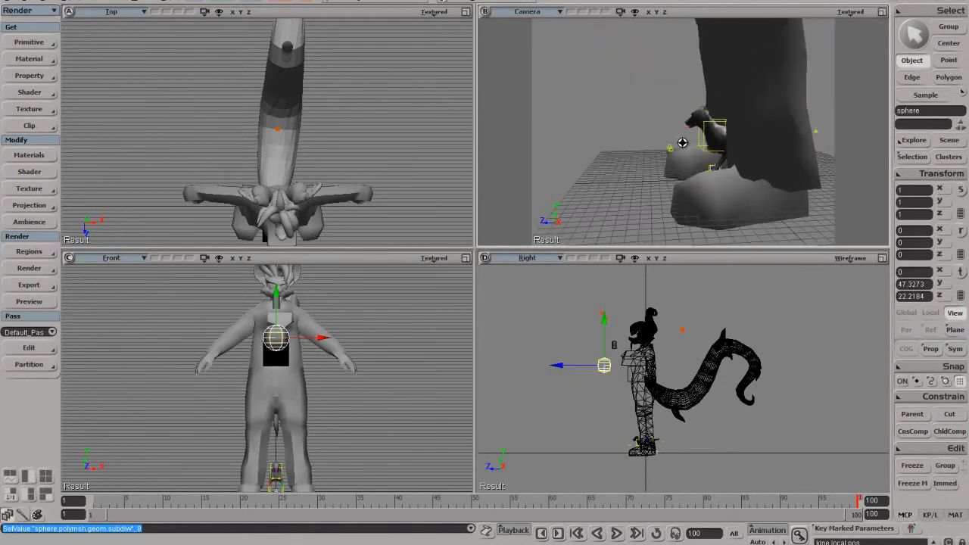
key("space")
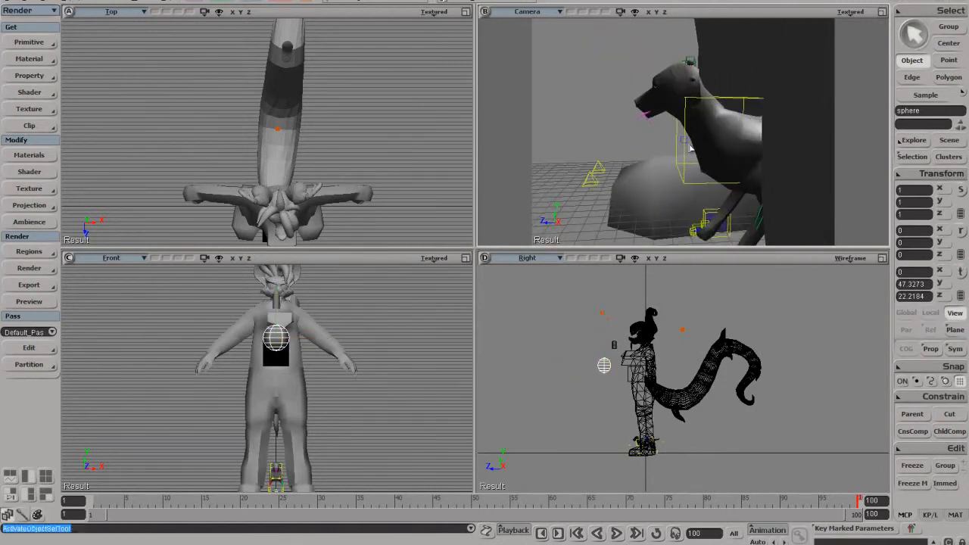
left_click(683, 142)
left_click(691, 154)
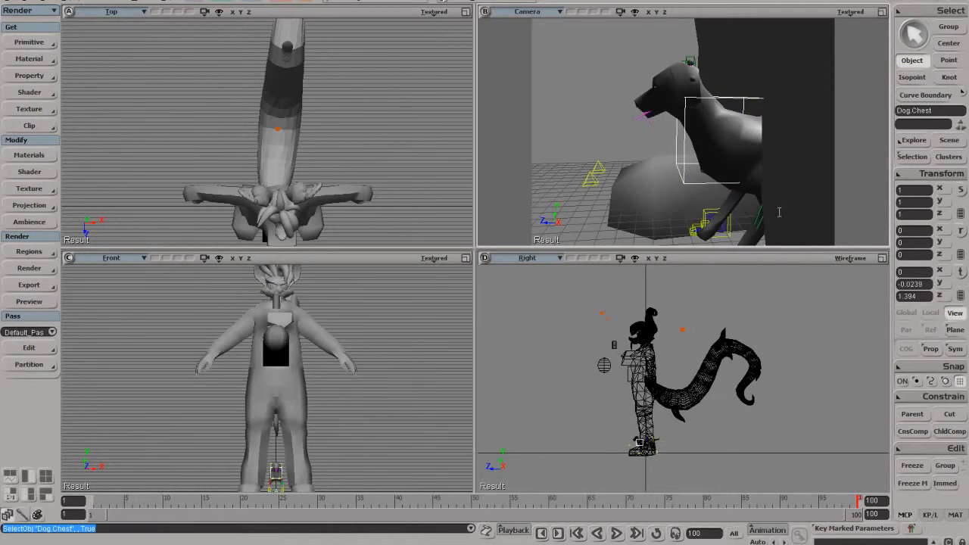
Translate the dog's chest control slightly and clear the selection.
left_click(960, 271)
mouse_move(716, 121)
left_mouse_down()
mouse_move(724, 136)
mouse_move(728, 116)
left_mouse_up()
right_click_drag(728, 115, 700, 107)
key("s")
left_click_drag(697, 118, 706, 152)
key("space")
left_click_drag(599, 65, 626, 94)
key("s")
middle_click_drag(625, 94, 582, 241)
left_click(45, 43)
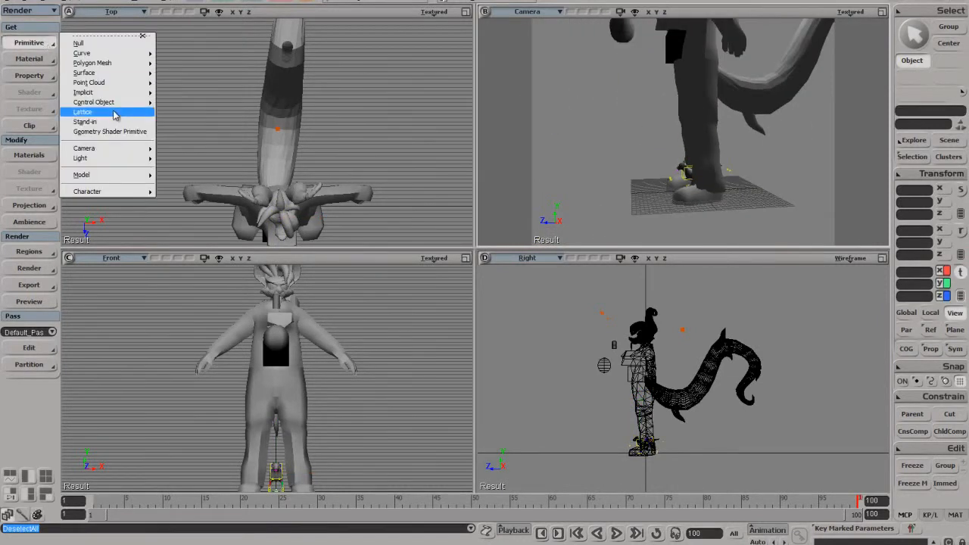
mouse_move(133, 195)
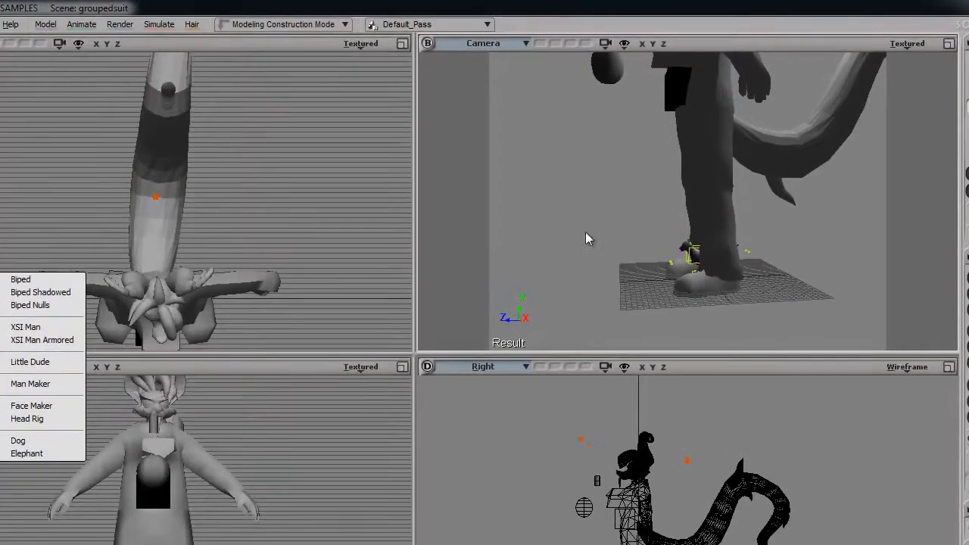
Select the sphere, the body mesh and the cylinder together and merge them into one polygon mesh.
key("s")
middle_click_drag(592, 168, 581, 185)
left_click_drag(591, 205, 610, 286)
right_click_drag(610, 286, 599, 268)
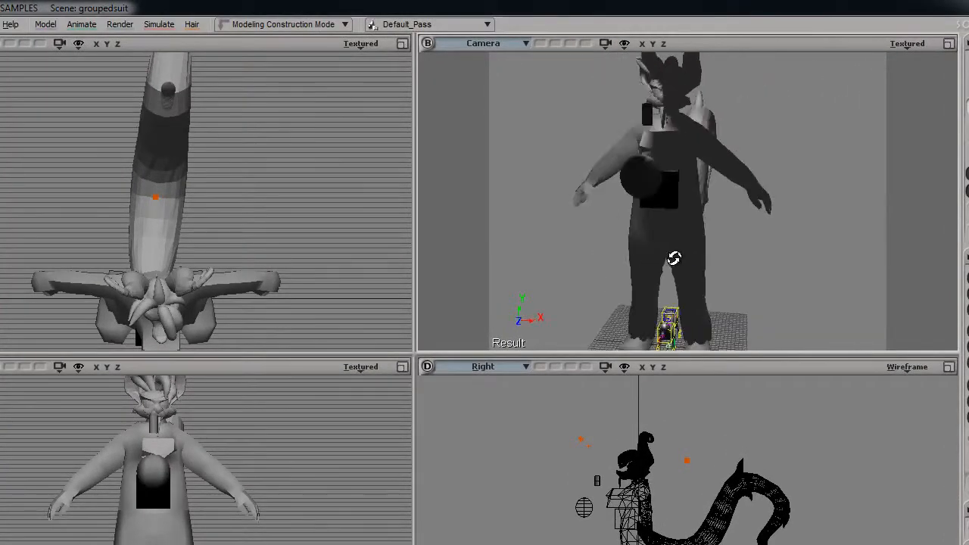
left_click(639, 168)
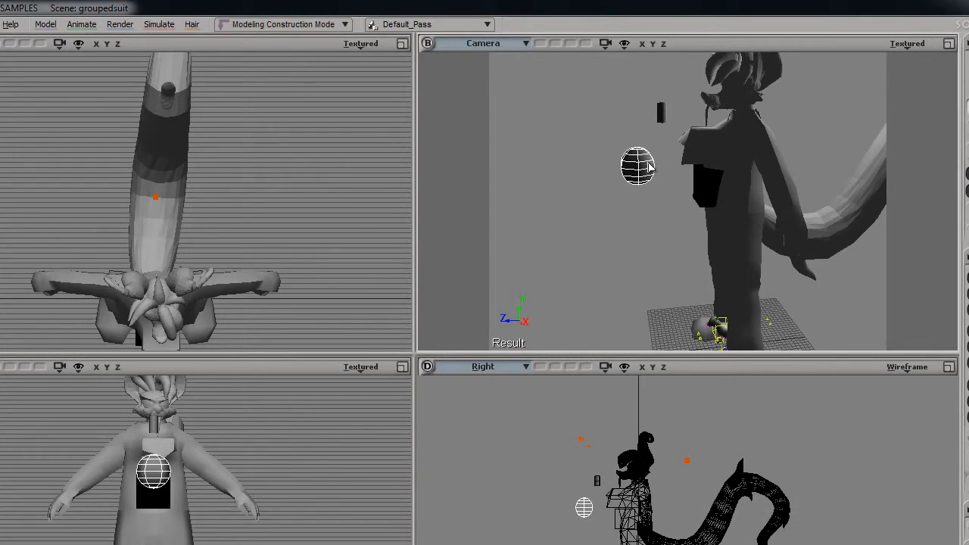
left_click(741, 162)
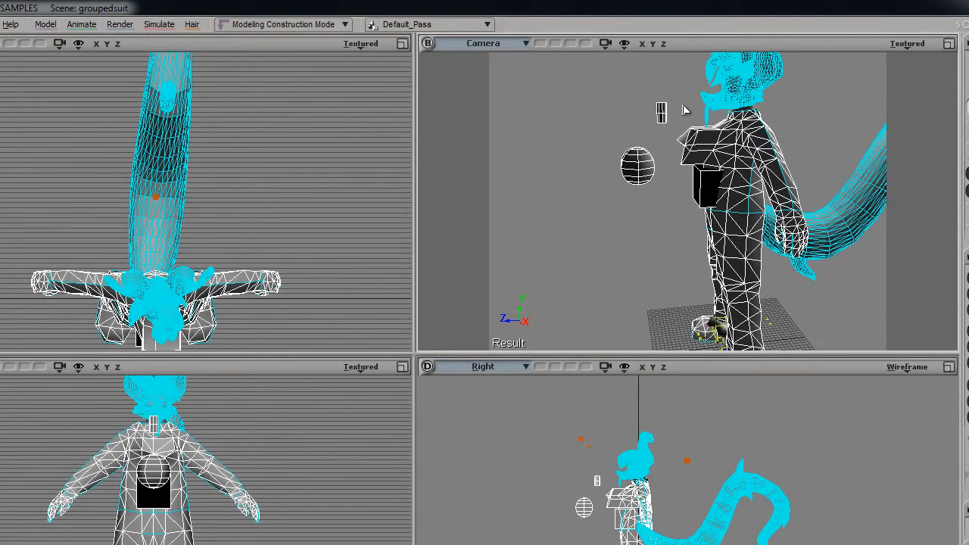
left_click(47, 25)
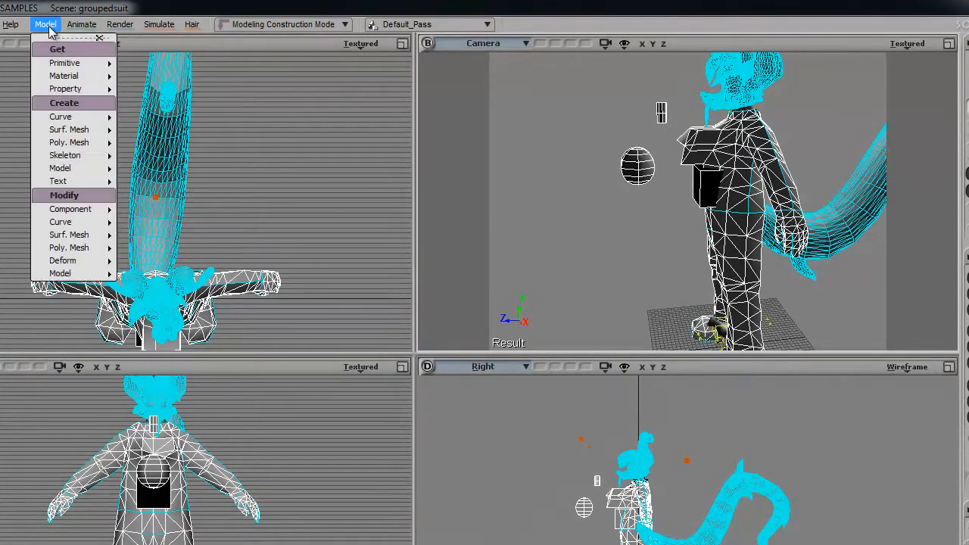
mouse_move(82, 143)
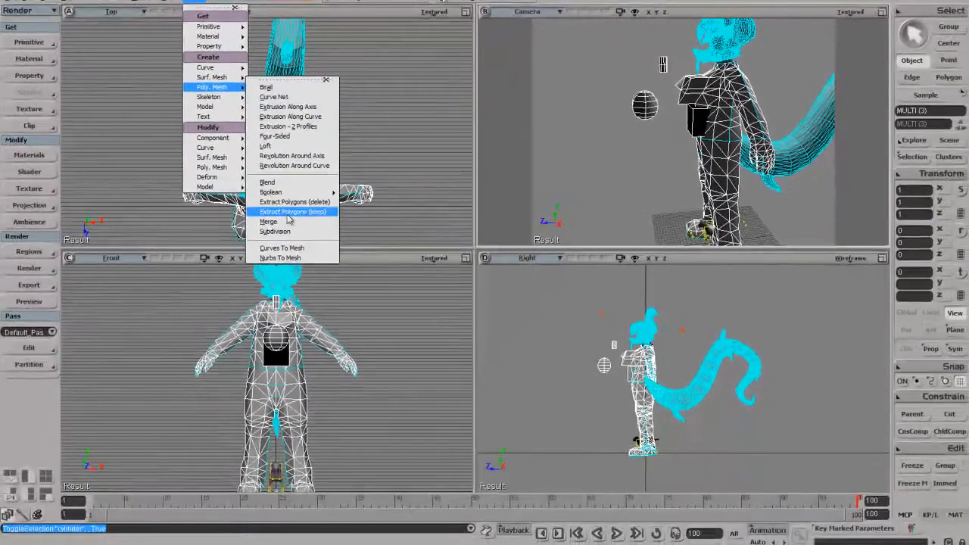
left_click(164, 320)
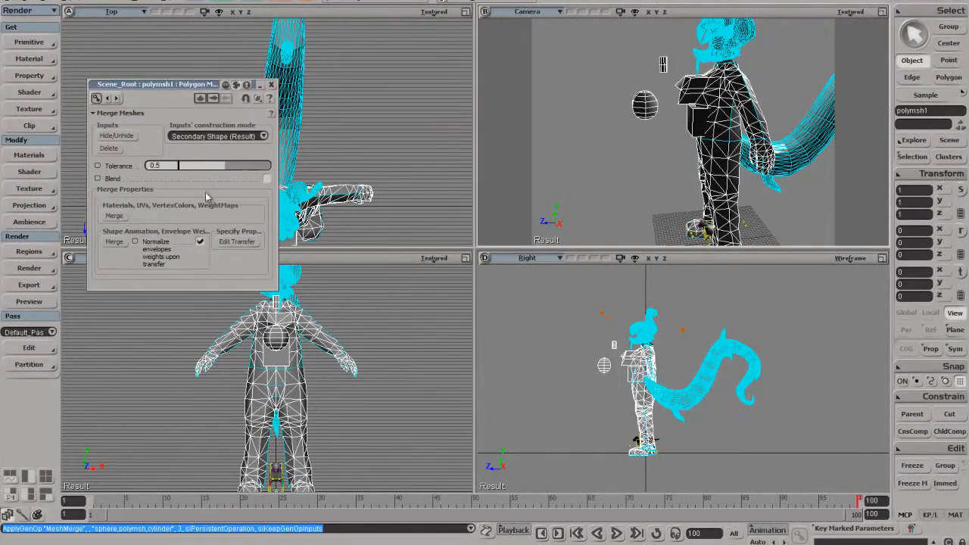
Set the merge tolerance to 0, transfer the material and envelope properties to the merged mesh, and delete the merge inputs.
left_click_drag(196, 166, 142, 169)
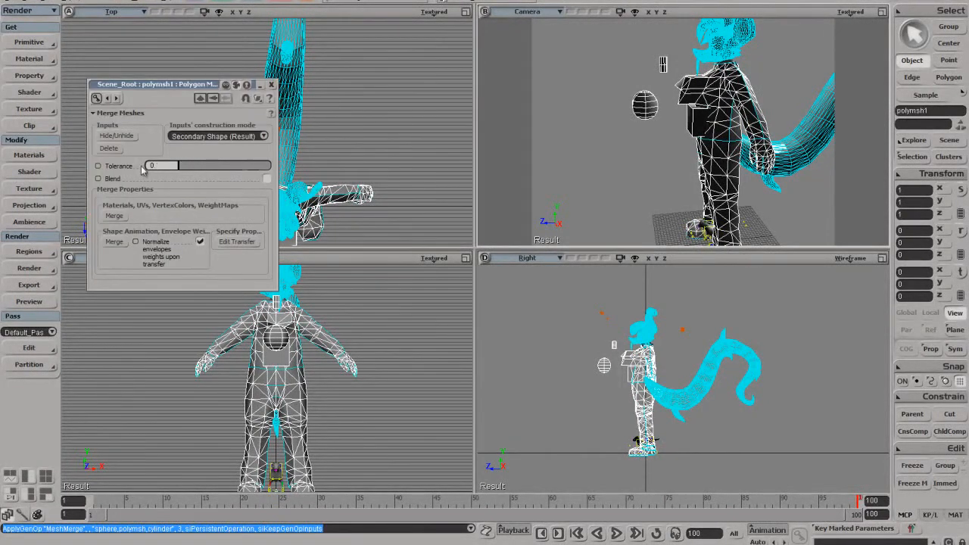
left_click(115, 217)
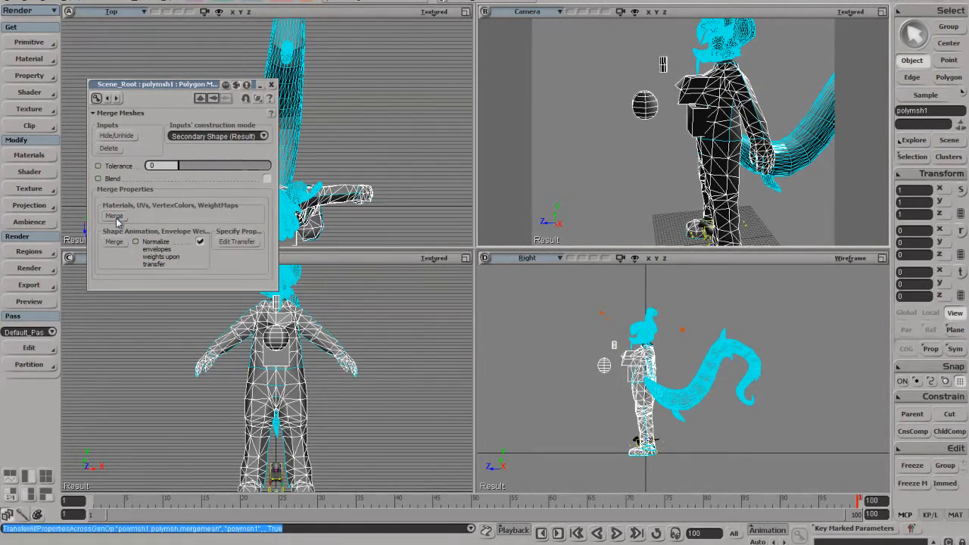
left_click(114, 242)
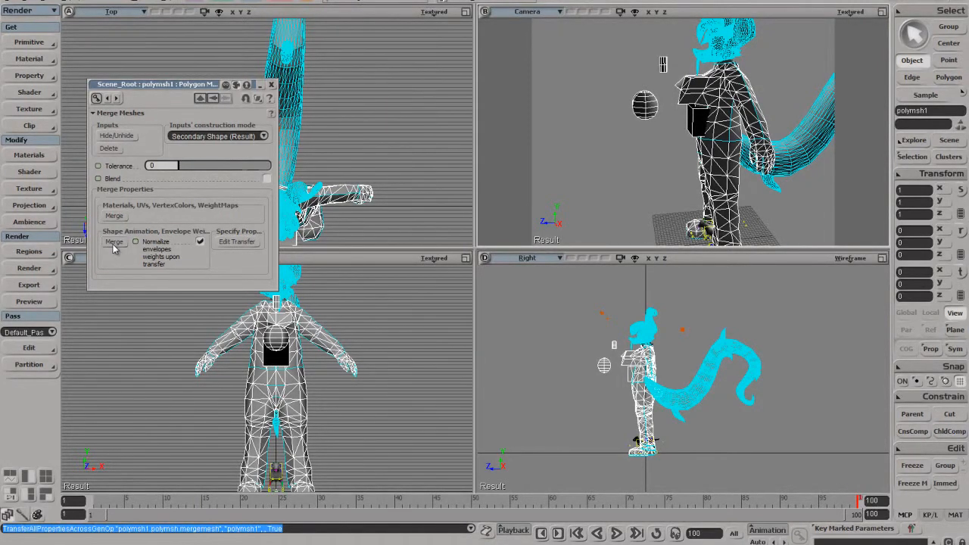
left_click(112, 245)
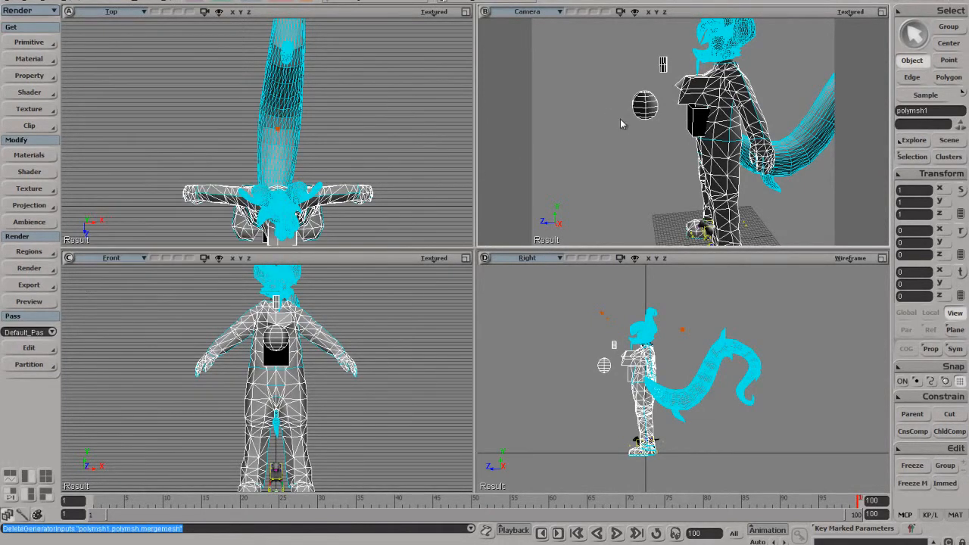
Select the sphere, cylinder and body in turn to check whether they belong to one merged mesh.
left_click(642, 128)
left_click(651, 107)
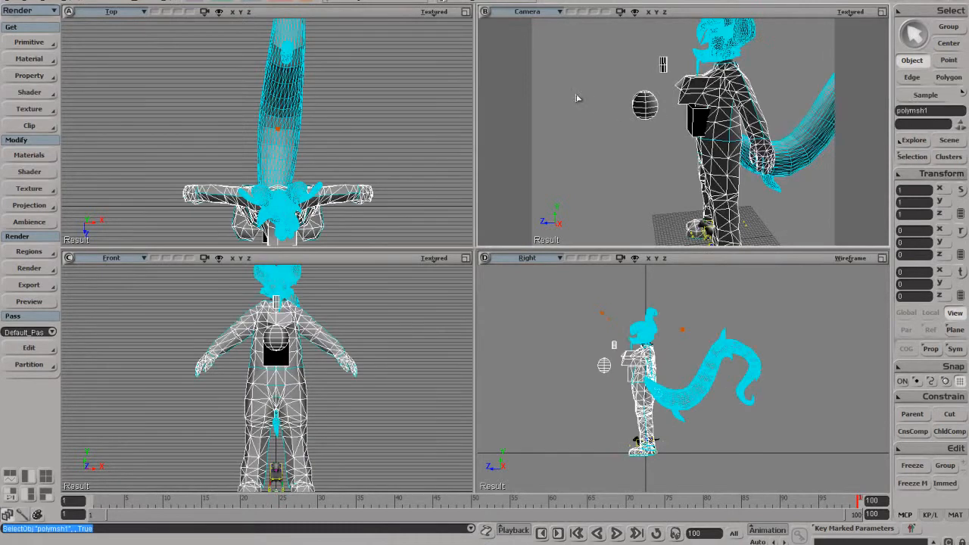
left_click_drag(588, 142, 589, 145)
left_click(662, 68)
left_click_drag(579, 79, 585, 166)
left_click(651, 107)
left_click_drag(572, 94, 583, 125)
key("s")
right_click_drag(590, 133, 724, 126)
key("space")
left_click(699, 70)
left_click_drag(746, 83, 751, 93)
left_click(622, 120)
left_click_drag(728, 179, 713, 193)
key("s")
right_click_drag(724, 199, 698, 216)
left_click(623, 108)
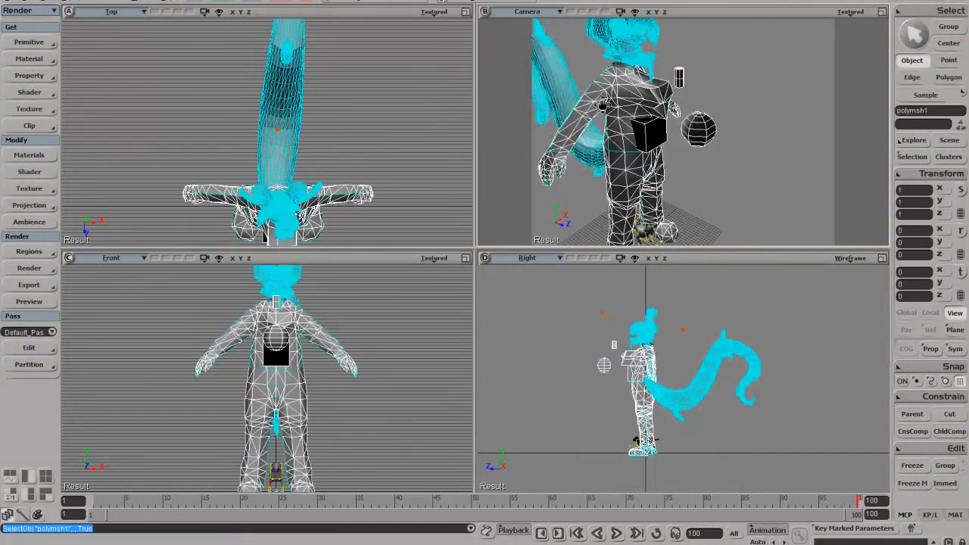
Select a vertical band of polygons on the side of the merged mesh's chest, beside the black box.
key("s")
left_click_drag(591, 112, 668, 114)
middle_click_drag(668, 114, 685, 102)
left_click_drag(686, 102, 665, 200)
key("space")
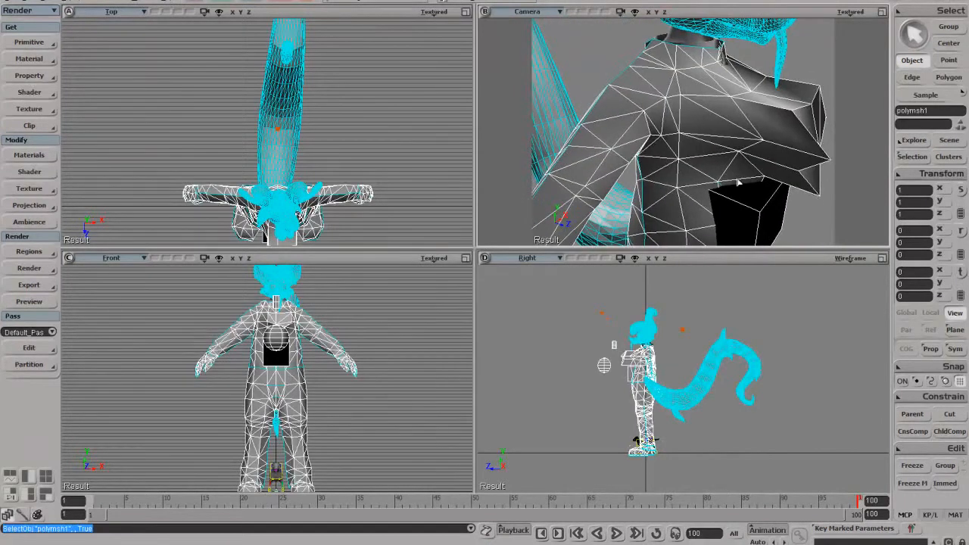
left_click(948, 77)
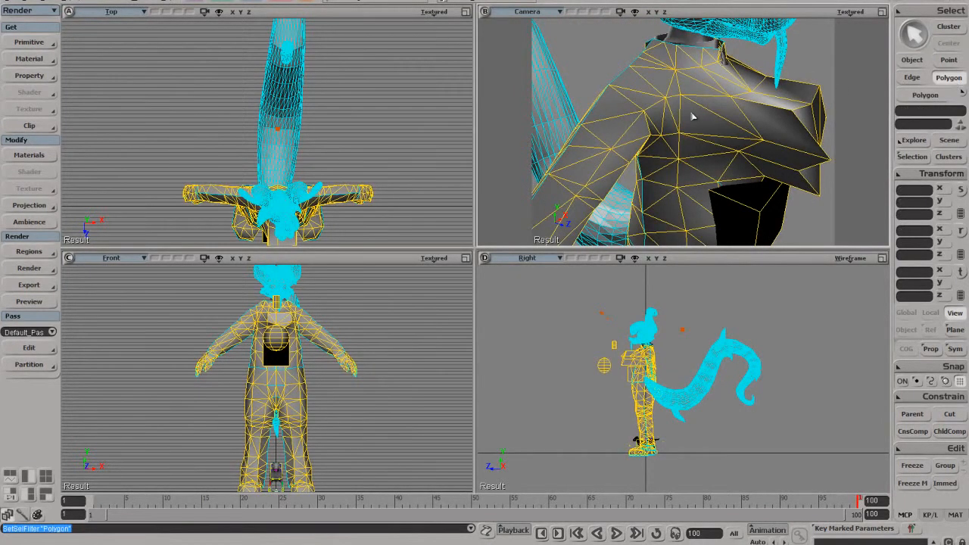
key("u")
left_click_drag(714, 119, 683, 225)
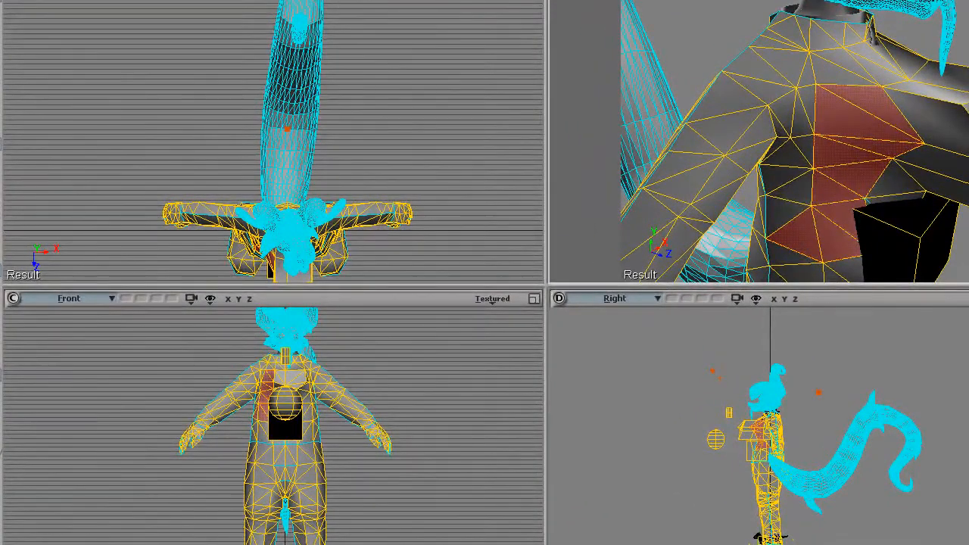
Add an Image texture to the selected chest polygons, removing the overlap from the other clusters.
left_click(1, 211)
mouse_move(30, 211)
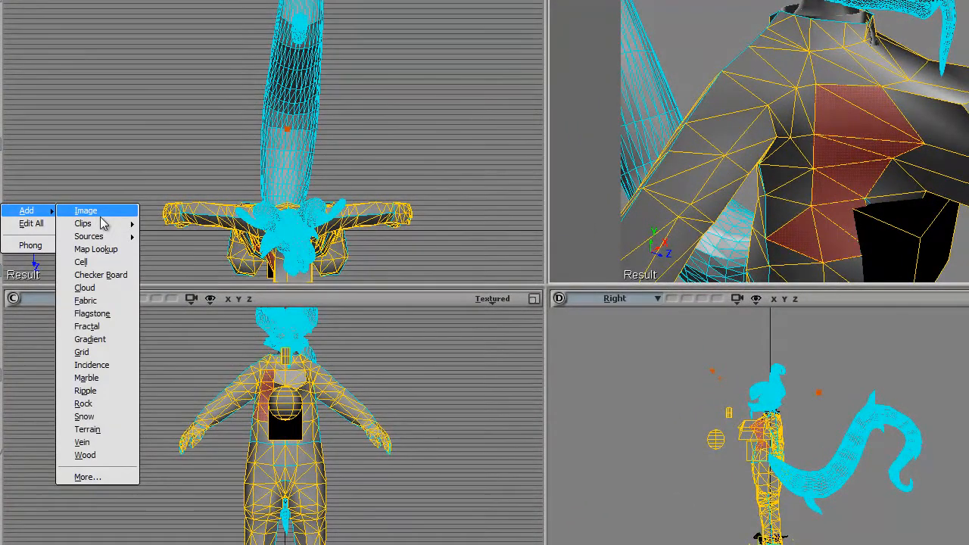
mouse_move(103, 224)
left_click(99, 213)
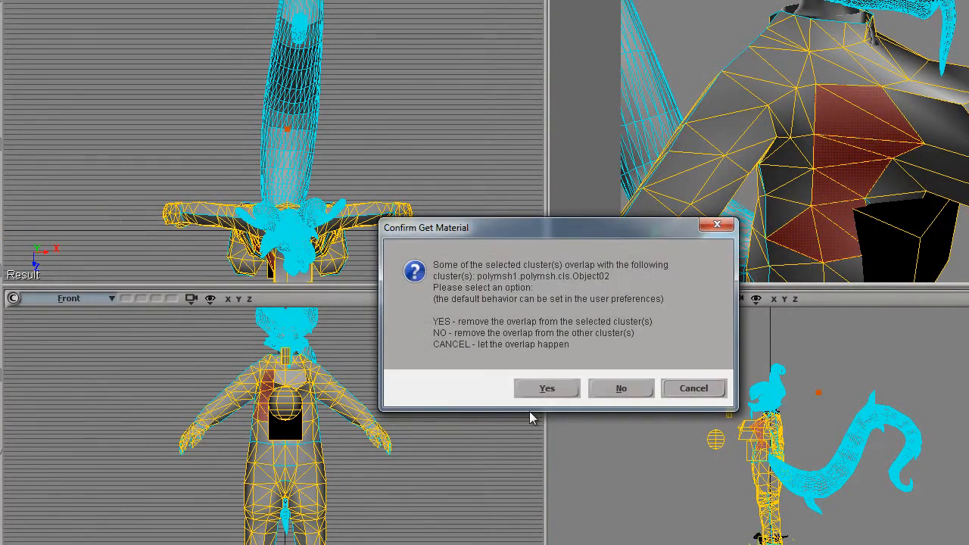
left_click(633, 388)
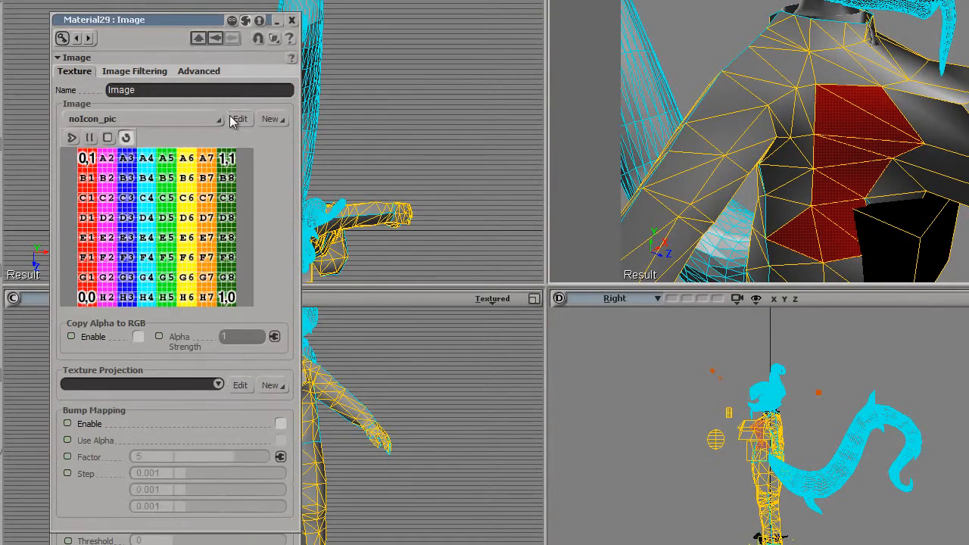
Use Character_Designer_Bump as the texture's image and create a new texture projection for it.
left_click(202, 120)
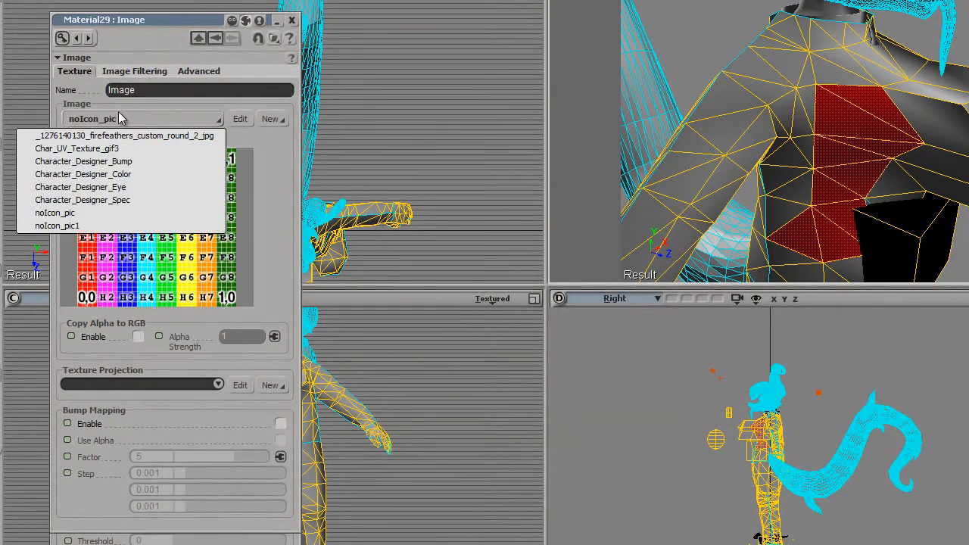
left_click(103, 162)
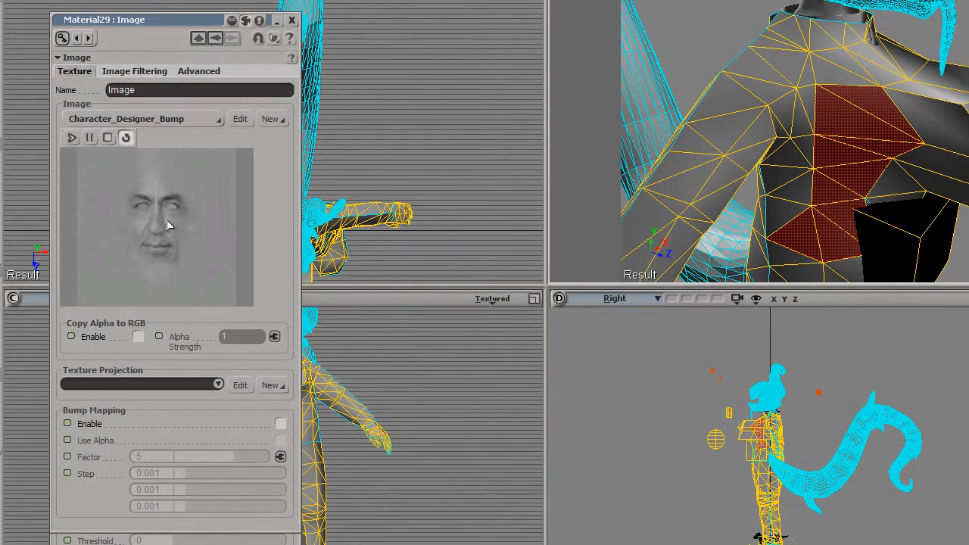
left_click(271, 121)
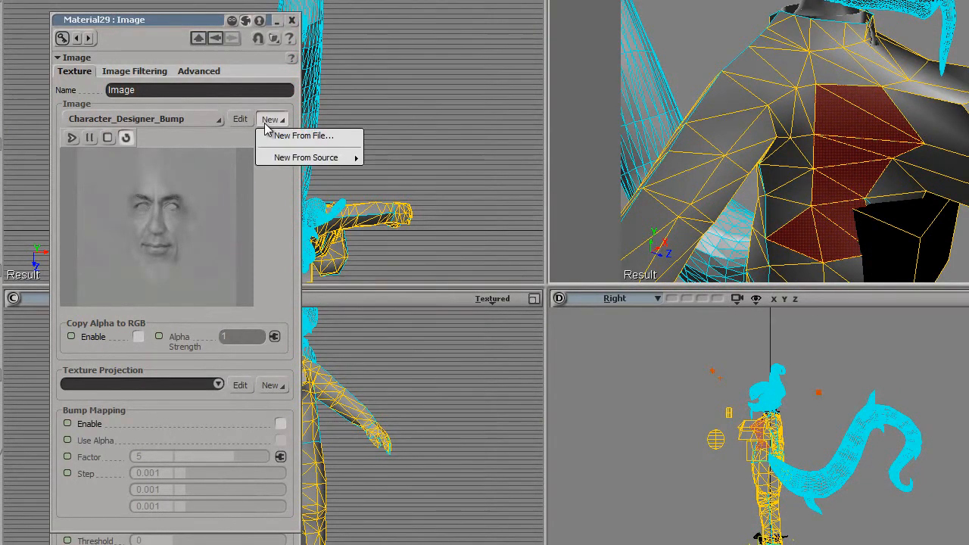
left_click(217, 136)
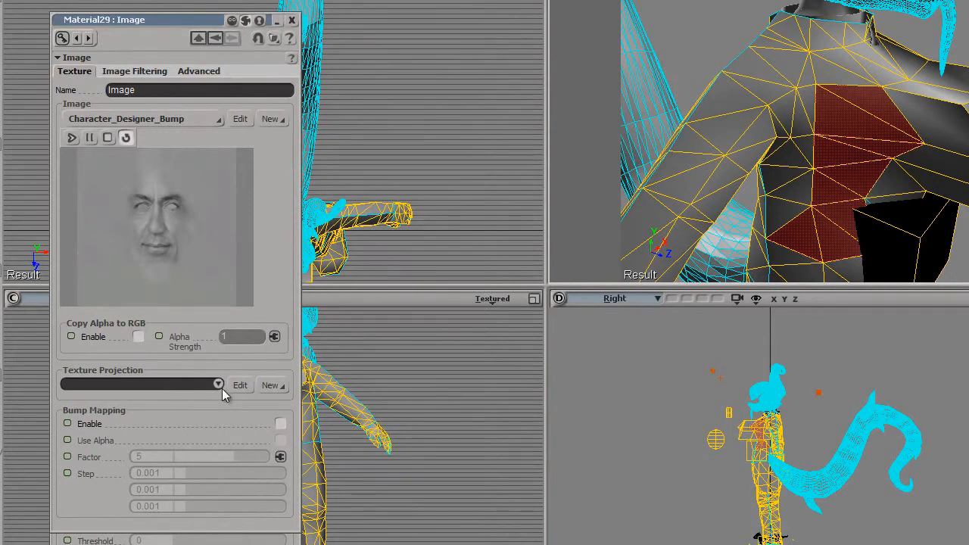
left_click(271, 386)
left_click(318, 519)
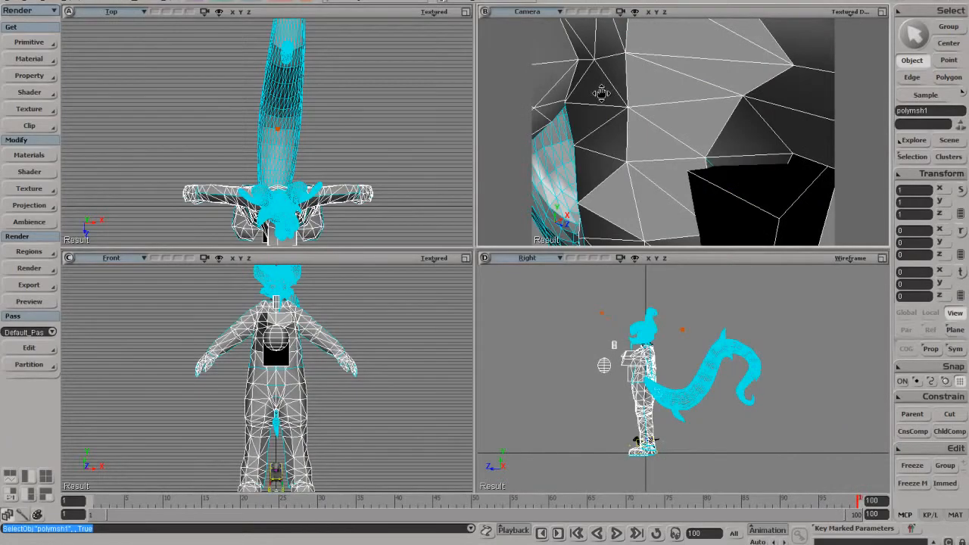
Examine the textured chest polygons on the merged mesh and clear the selection.
scroll(654, 101, "down", 6)
scroll(653, 102, "up", 8)
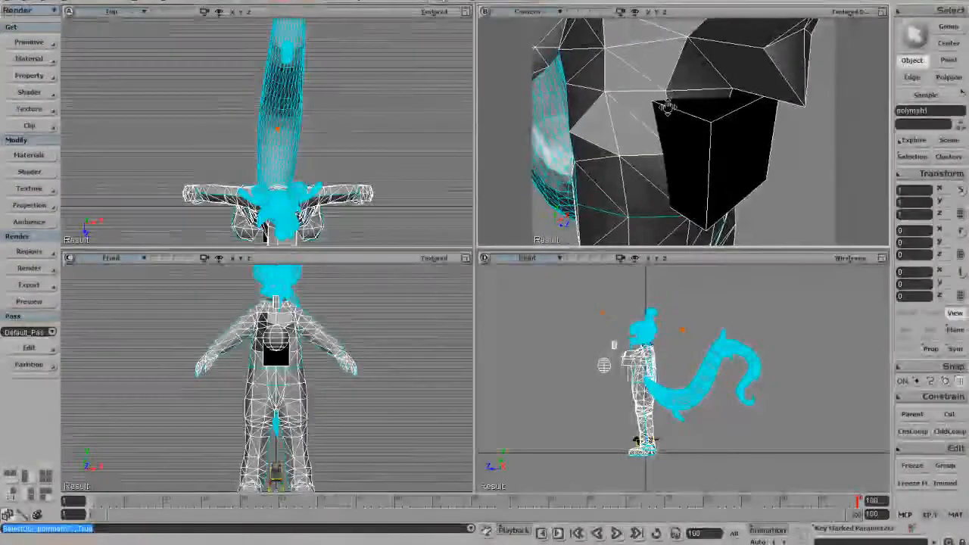
left_click_drag(668, 107, 669, 130)
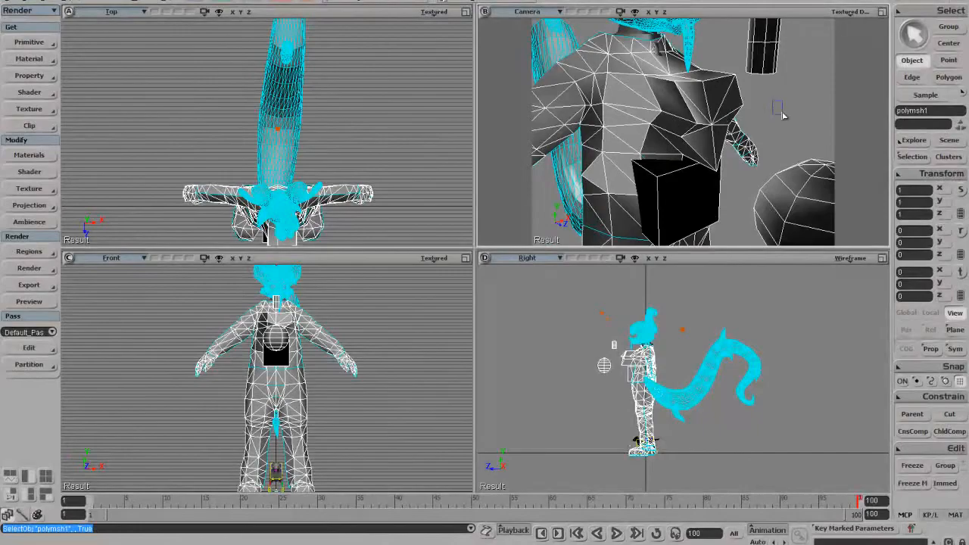
left_click(774, 104)
right_click_drag(772, 131, 684, 106)
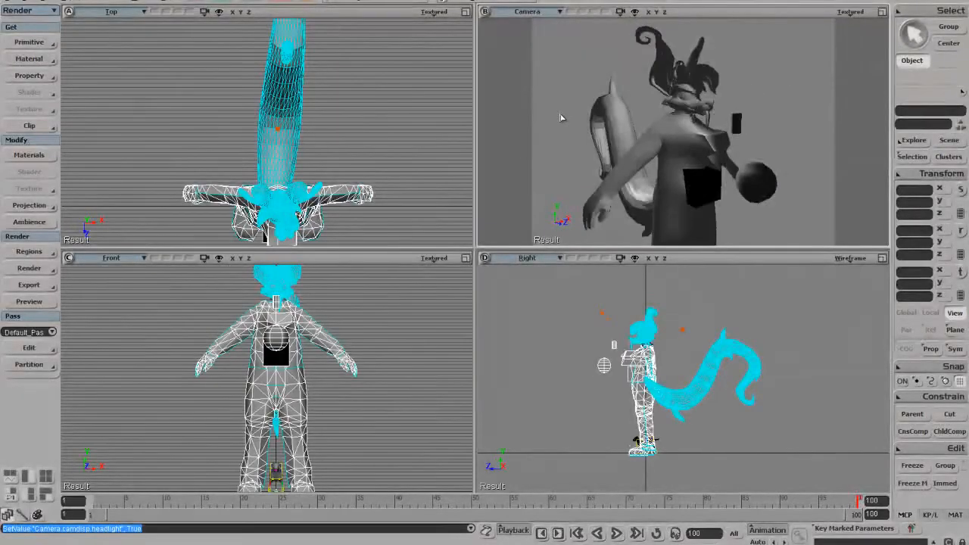